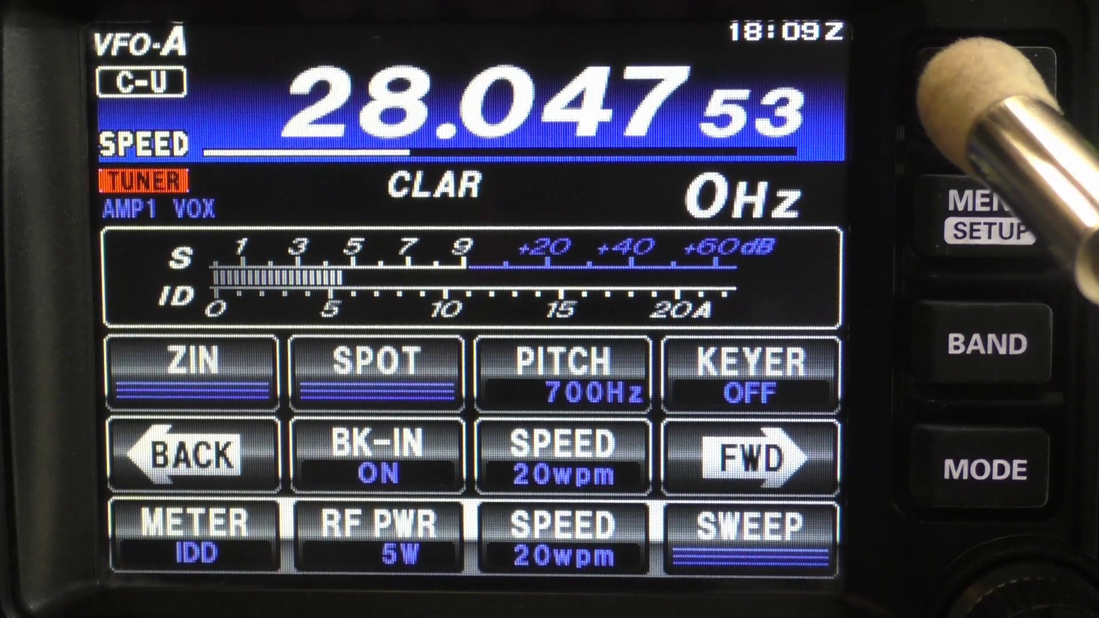
# Show the spectrum scope and cycle the meter's second scale to PO.
pyautogui.click(824, 532)
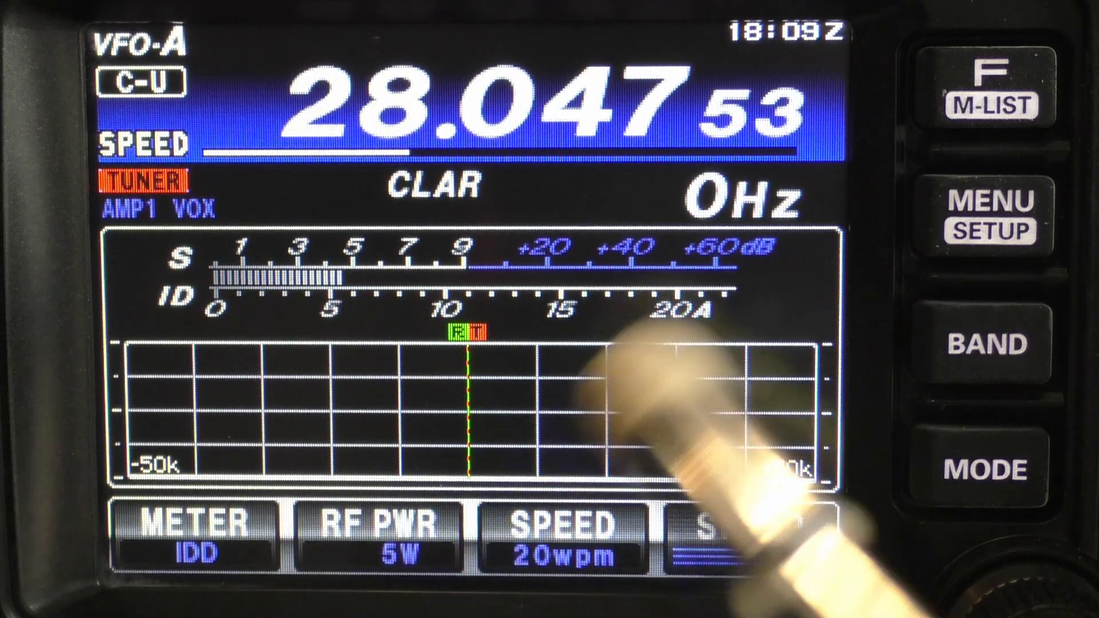
pyautogui.click(988, 75)
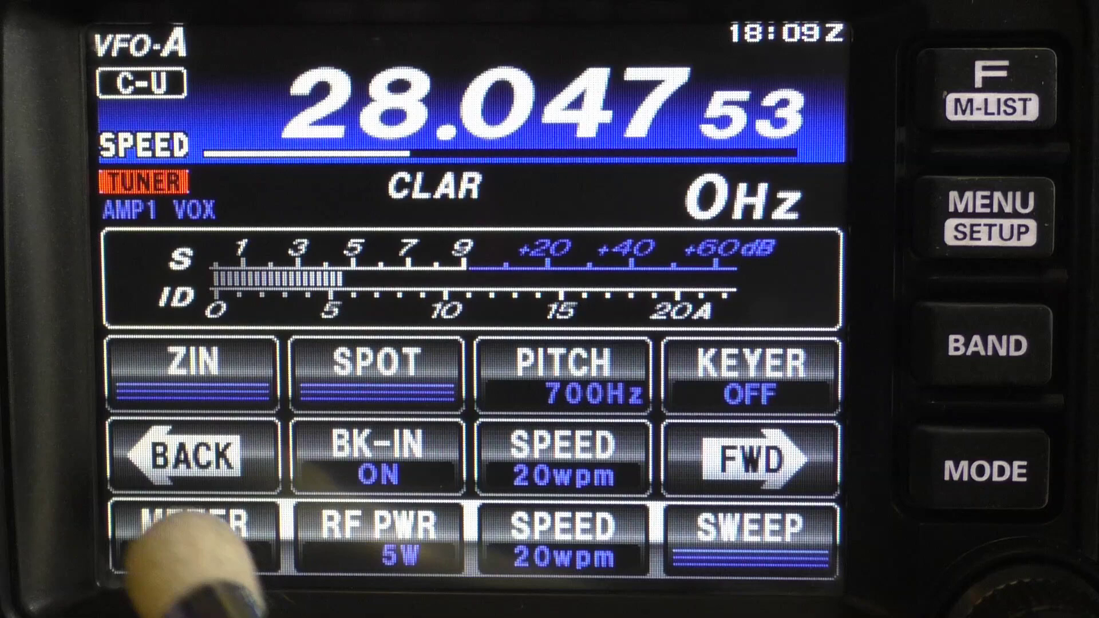
pyautogui.click(192, 541)
pyautogui.click(195, 544)
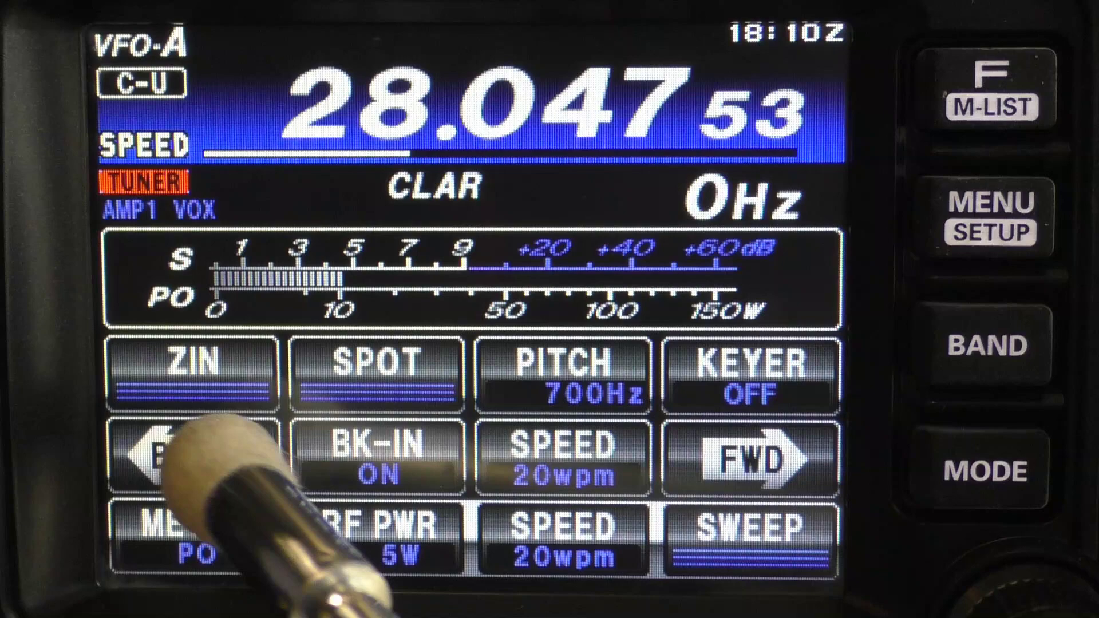
# Page back through the function sets to the CW memory keyer channels.
pyautogui.click(172, 452)
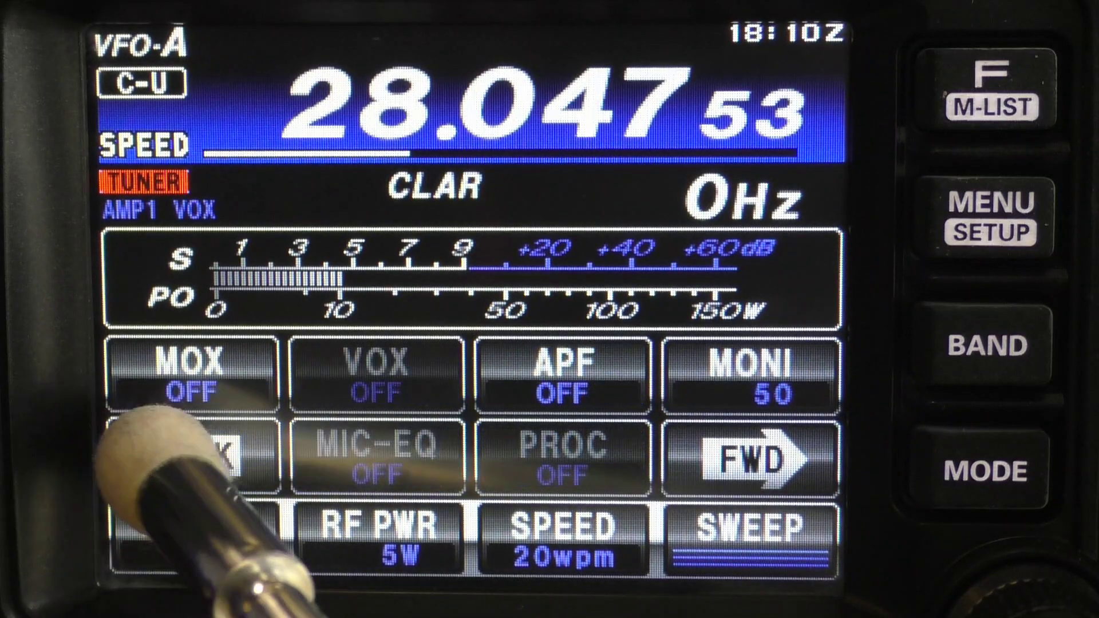
pyautogui.click(178, 446)
pyautogui.click(166, 452)
pyautogui.click(163, 452)
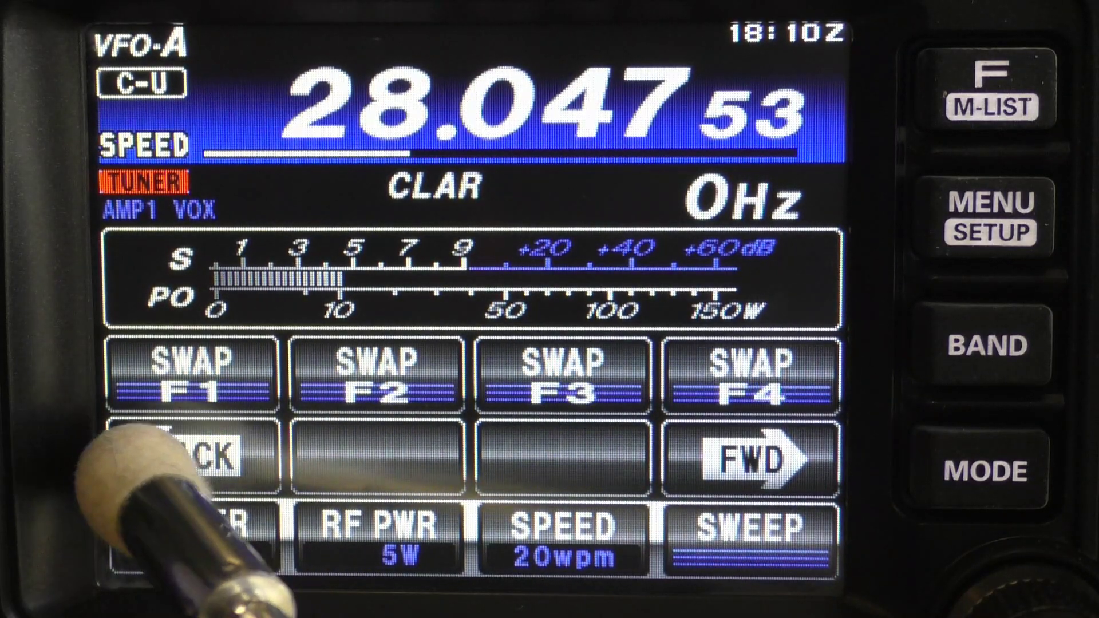
pyautogui.click(164, 452)
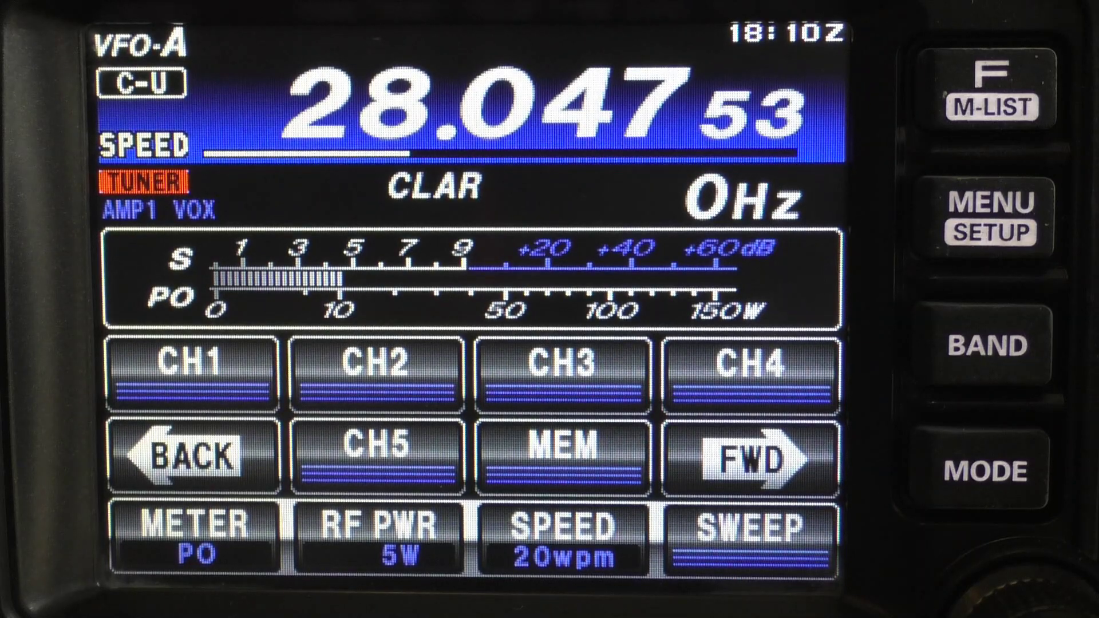
# Switch the FT-991A from CW to USB and display the spectrum scope.
pyautogui.click(193, 456)
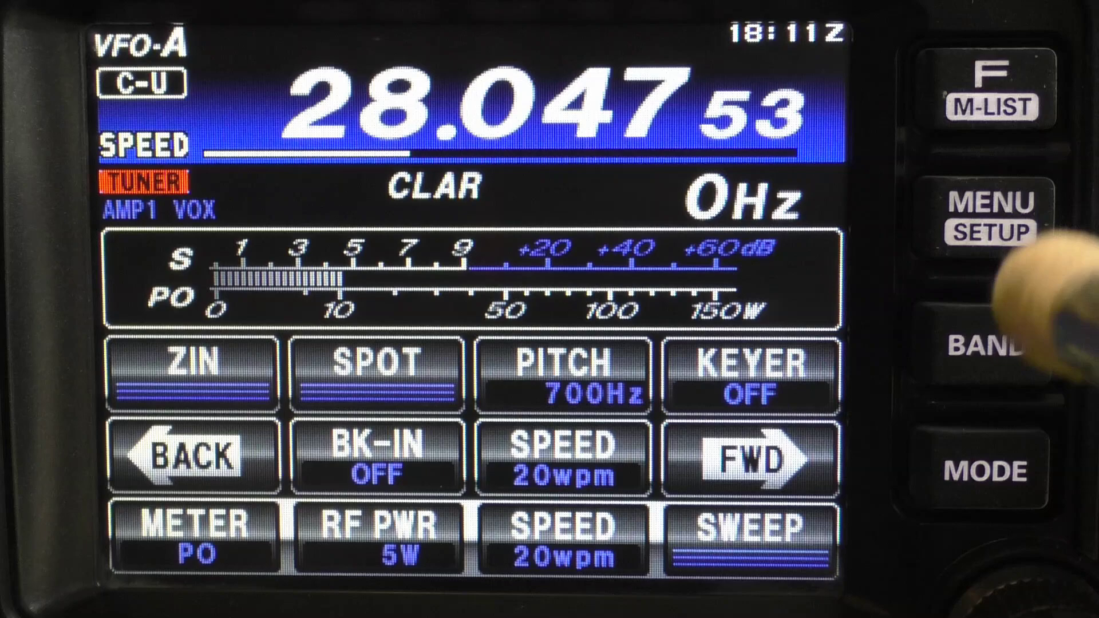
pyautogui.click(978, 466)
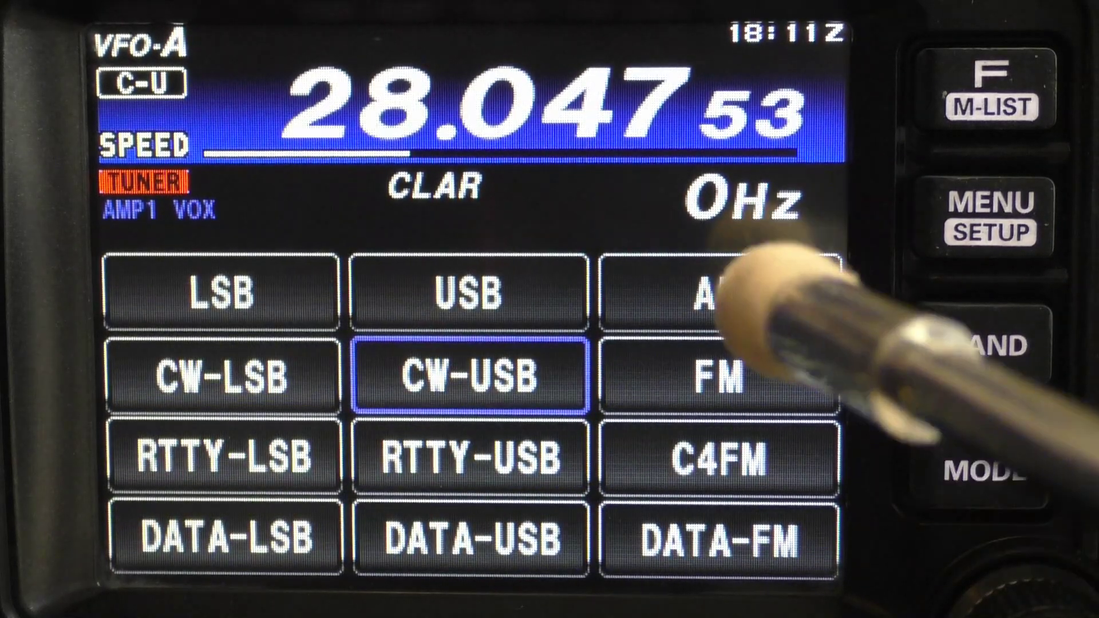
pyautogui.click(481, 292)
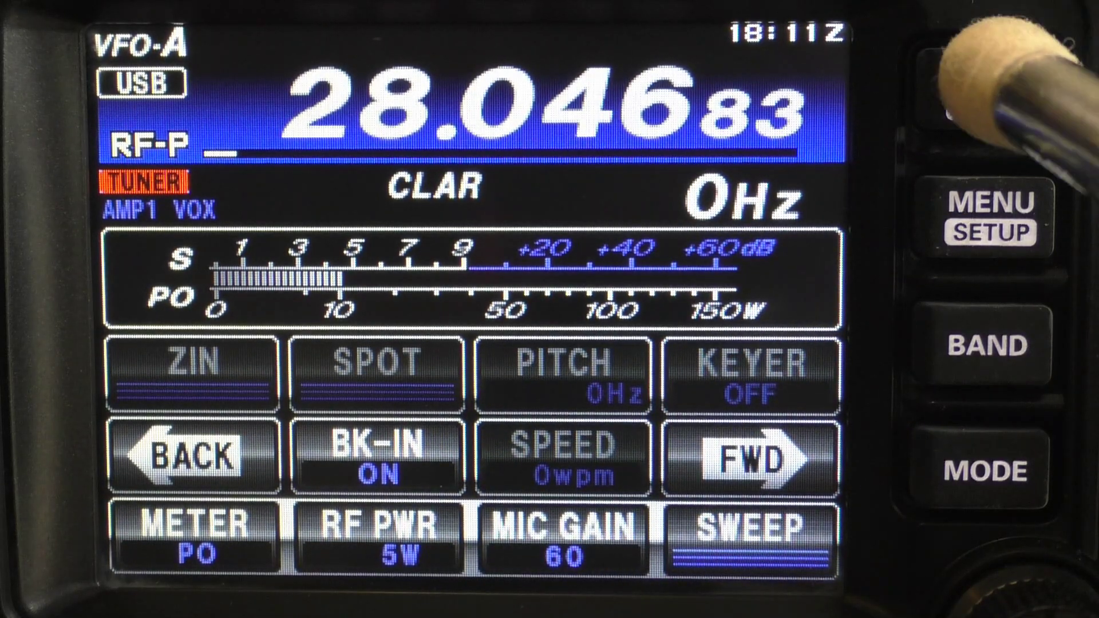
pyautogui.click(750, 535)
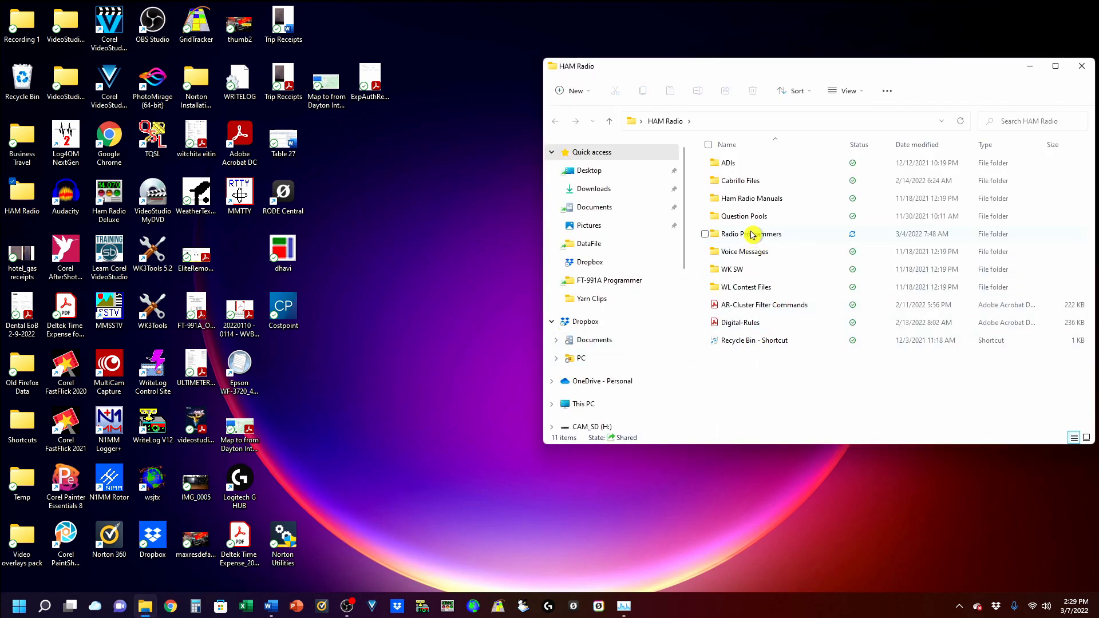
# Enter the Radio Programmers folder and launch the FT991A Menu Editor shortcut.
pyautogui.doubleClick(775, 239)
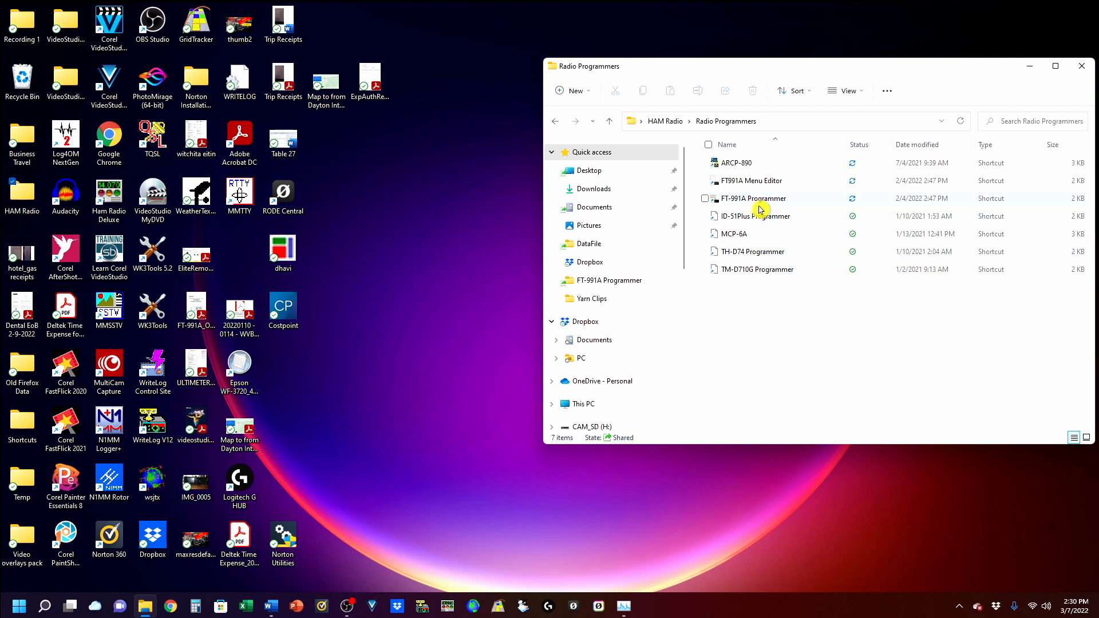
pyautogui.moveTo(779, 206)
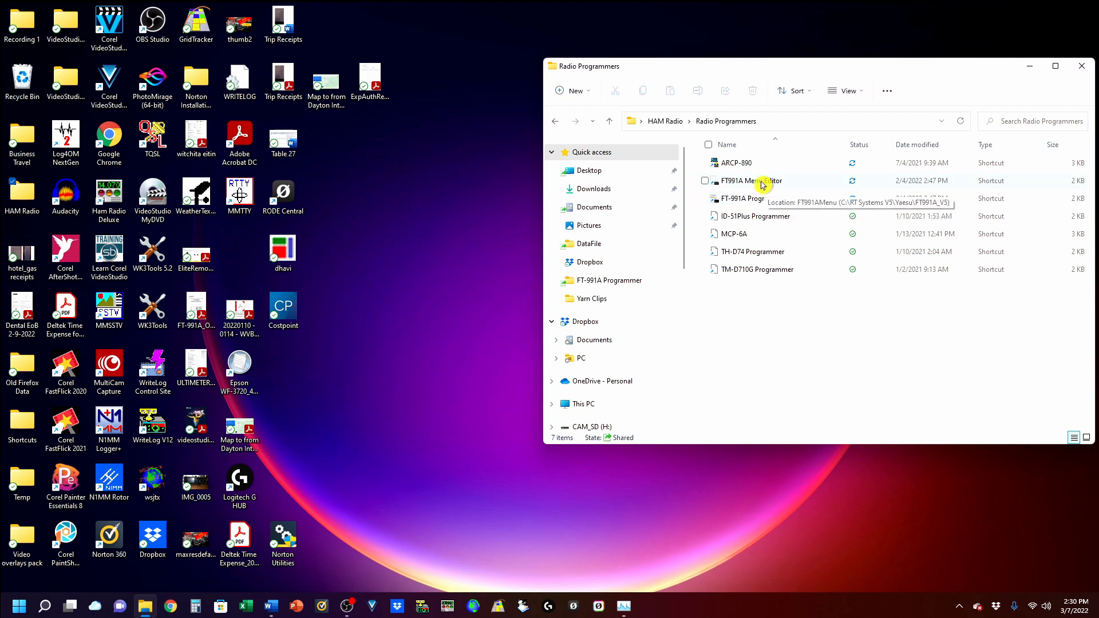
pyautogui.doubleClick(761, 182)
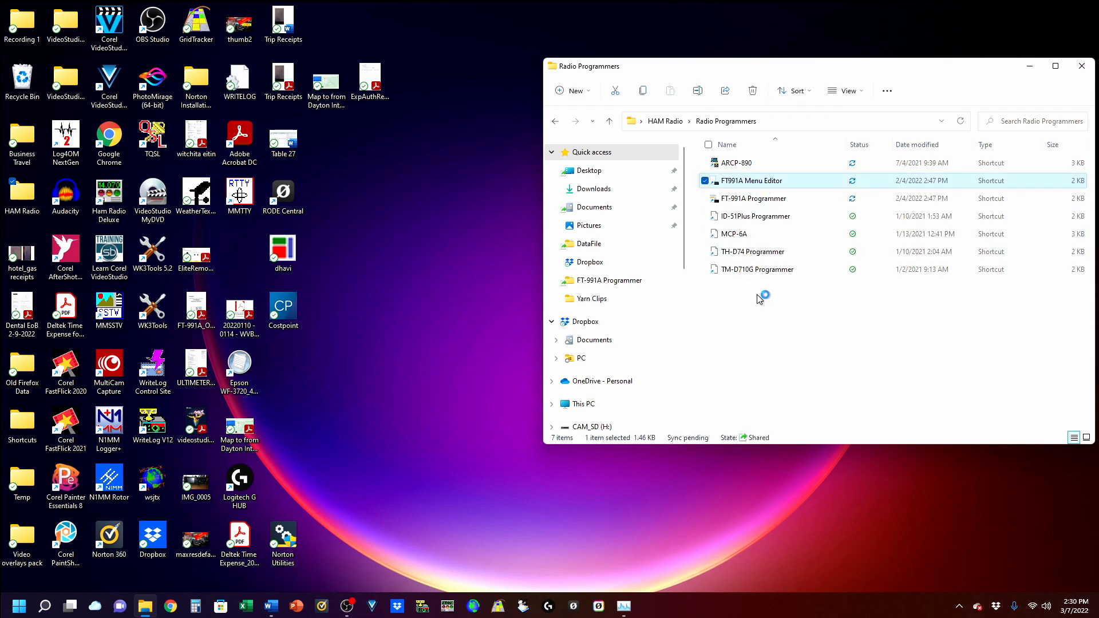
# Launch FT-991A Programmer and use Get Data From Radio to read memory channels and menus.
pyautogui.click(752, 201)
pyautogui.doubleClick(752, 201)
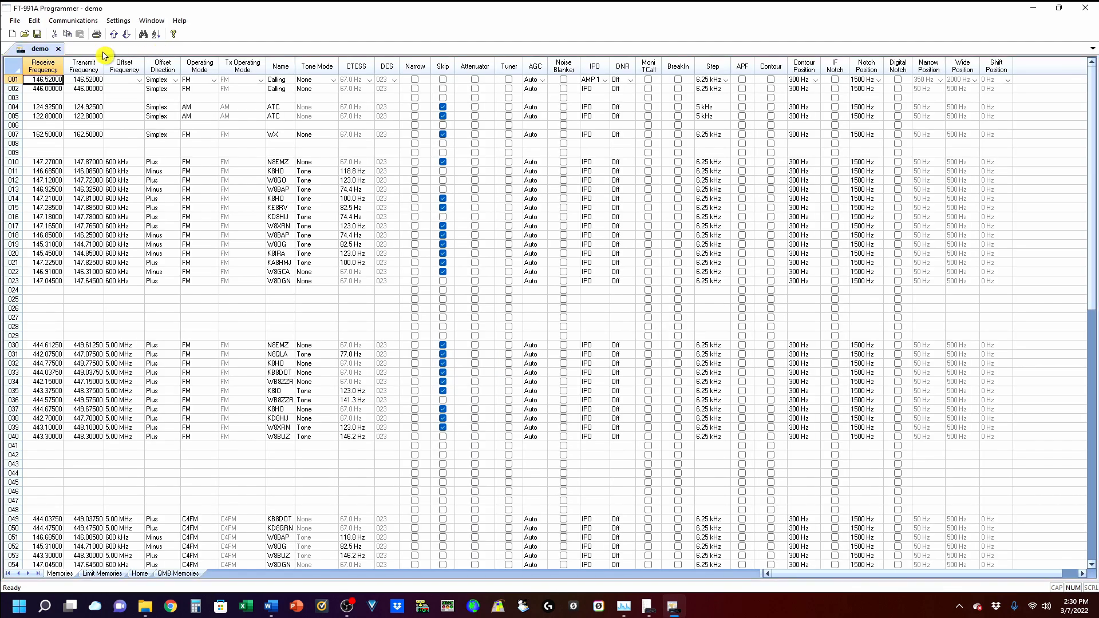
pyautogui.click(83, 23)
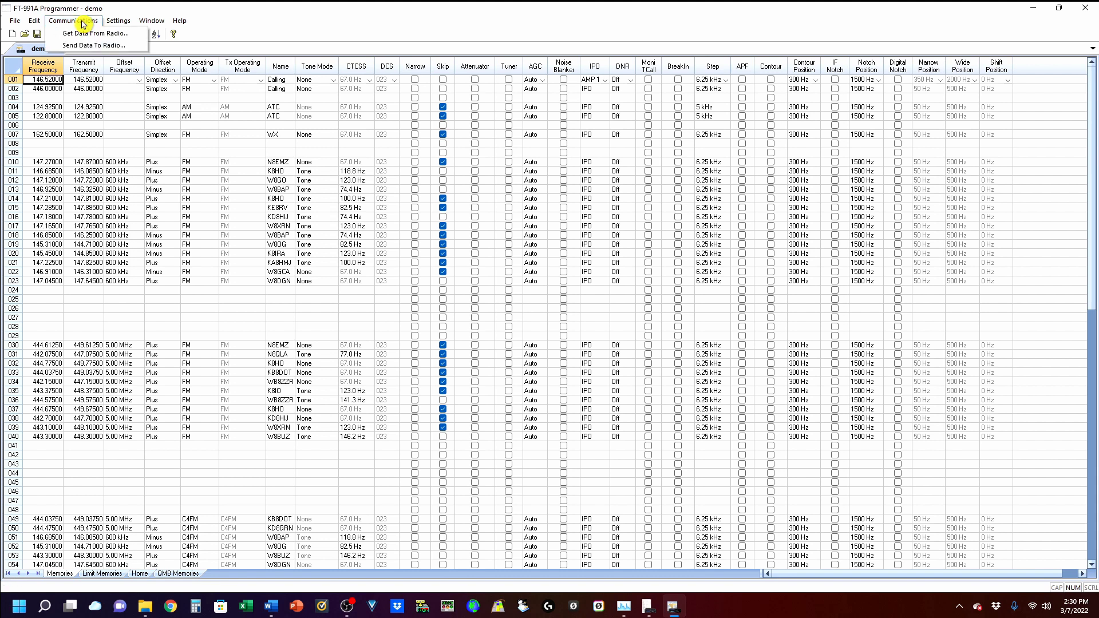
pyautogui.click(87, 35)
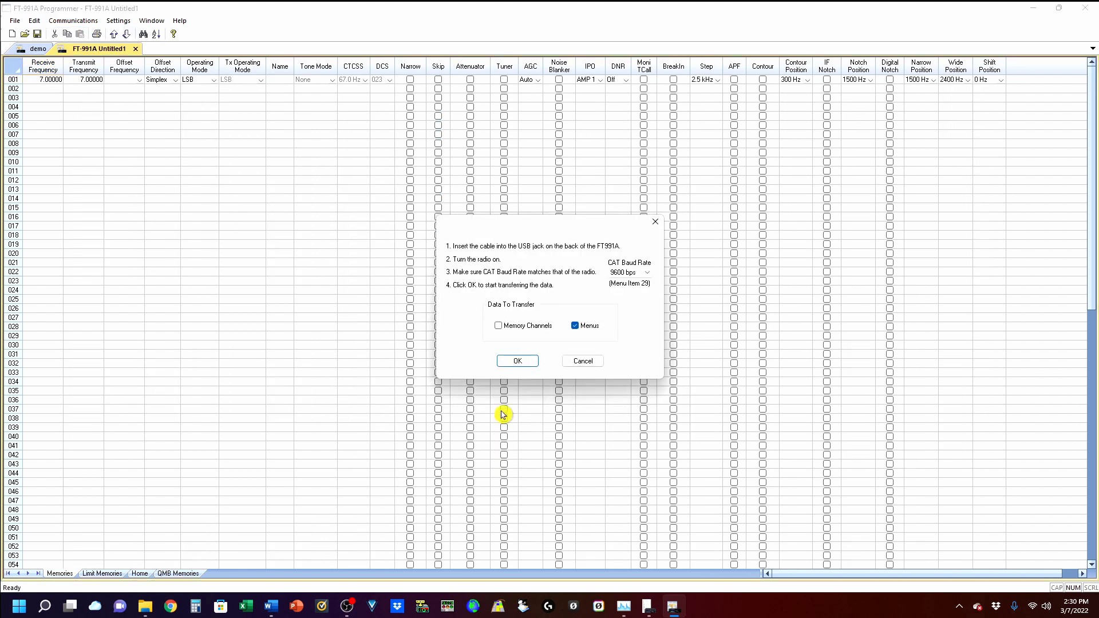
pyautogui.click(498, 327)
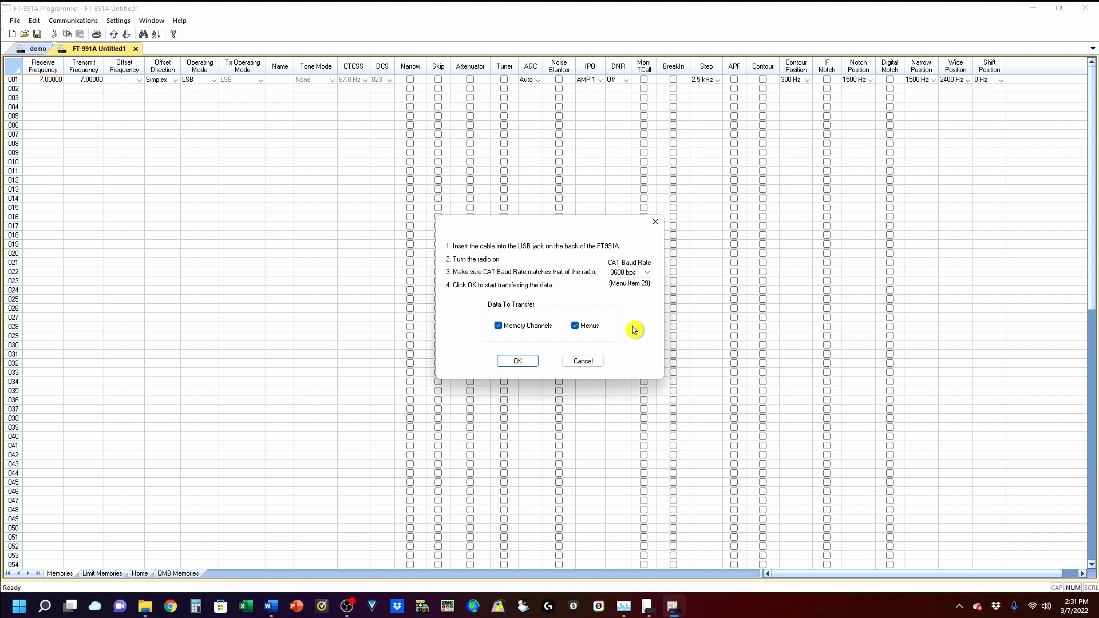
pyautogui.click(517, 361)
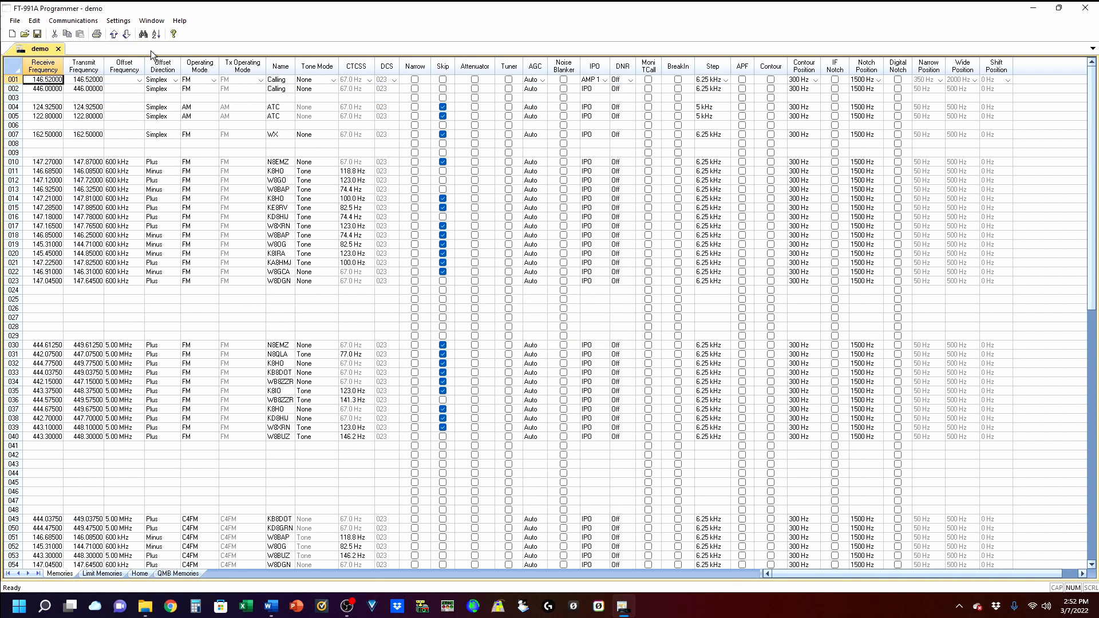
# Open Settings > Radio Menu Settings and view the Group Monitor DG-ID and DP-ID lists.
pyautogui.click(119, 20)
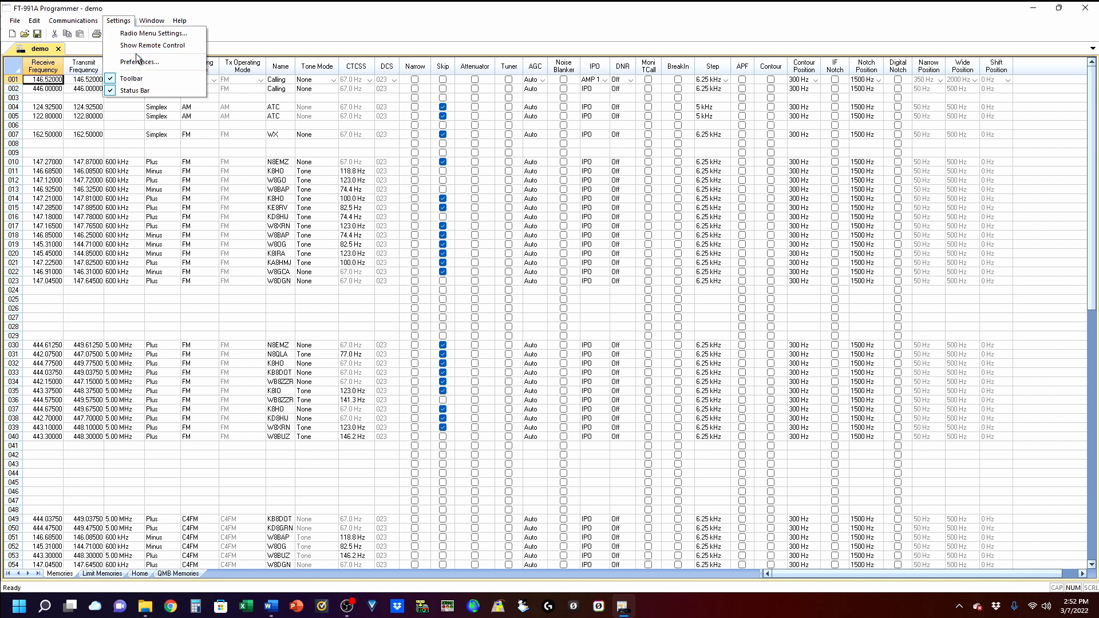
pyautogui.click(150, 33)
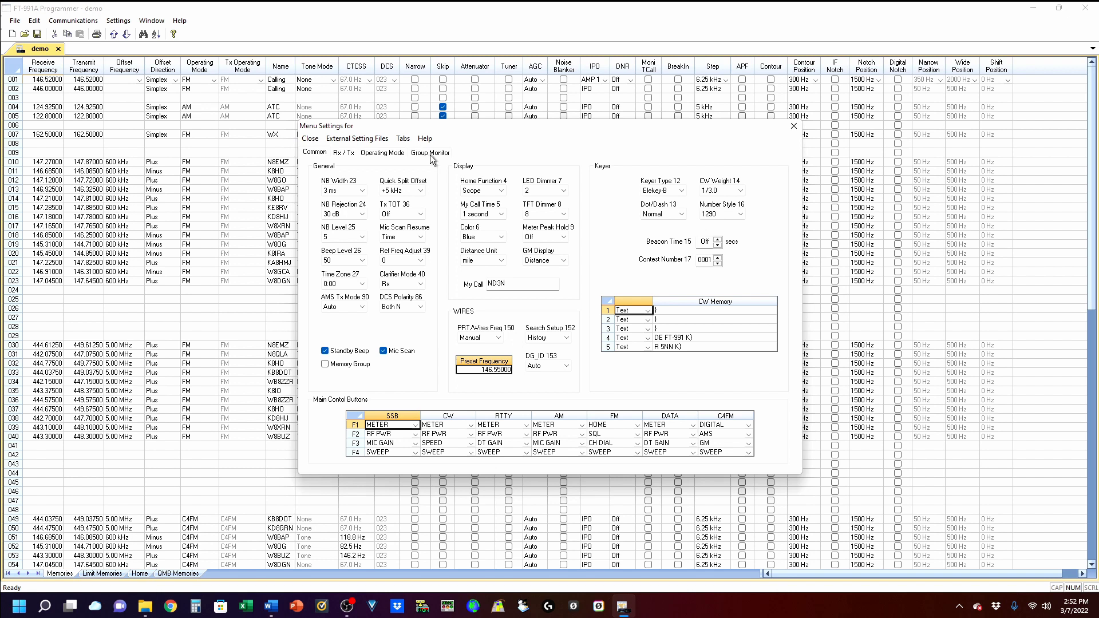
pyautogui.click(430, 153)
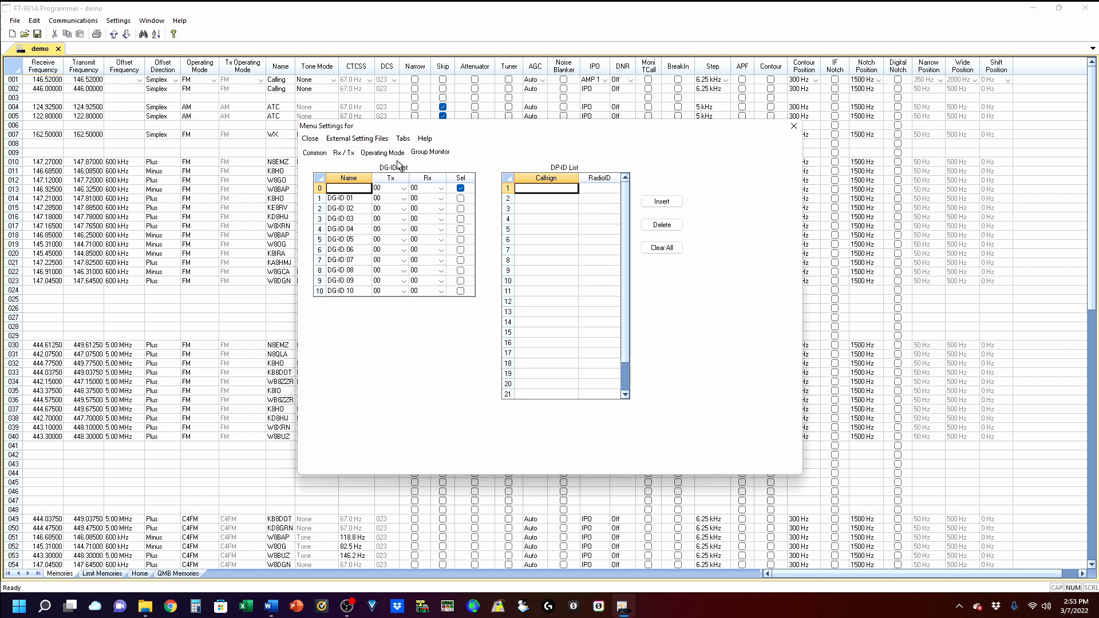
# Switch the Menu Settings dialog to the Operating Mode page.
pyautogui.click(392, 155)
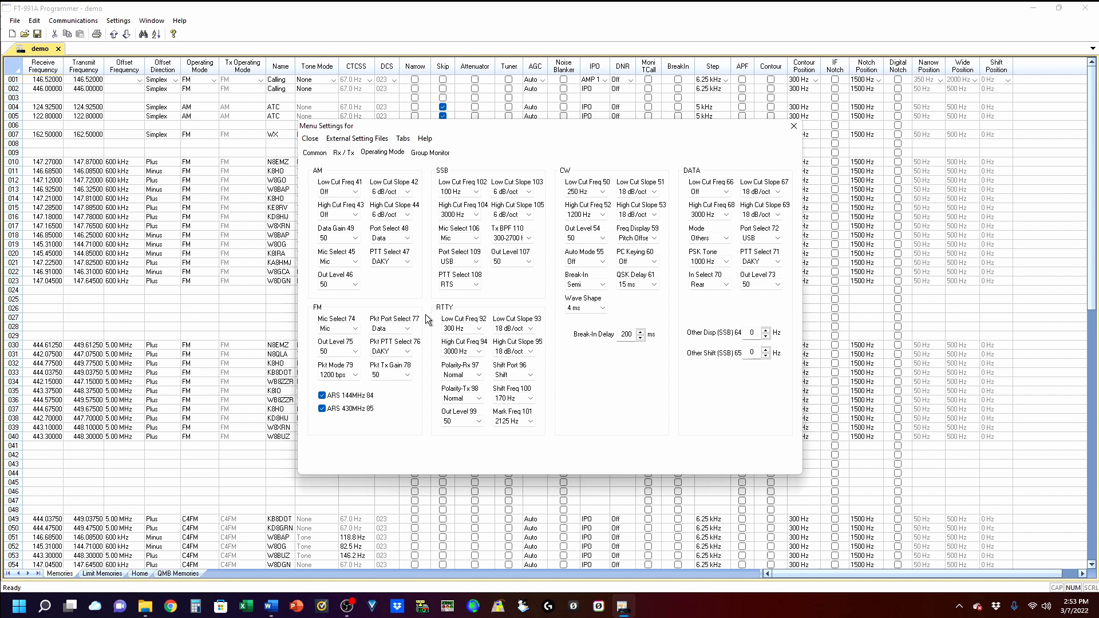
# Look over the Rx / Tx page, then go back to the Common page.
pyautogui.click(344, 153)
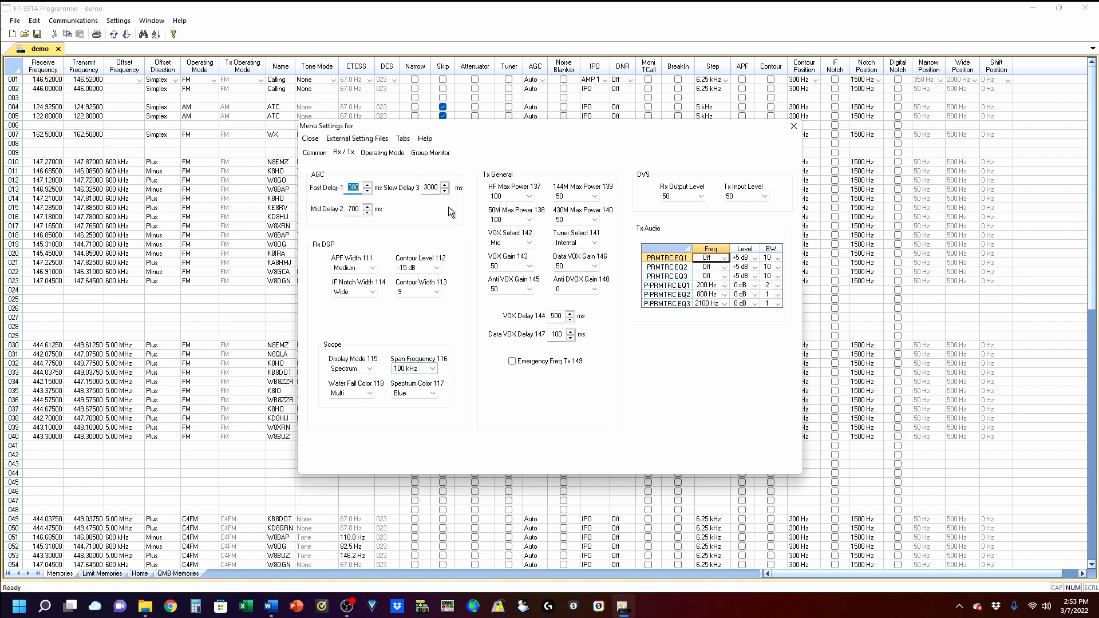
pyautogui.click(316, 153)
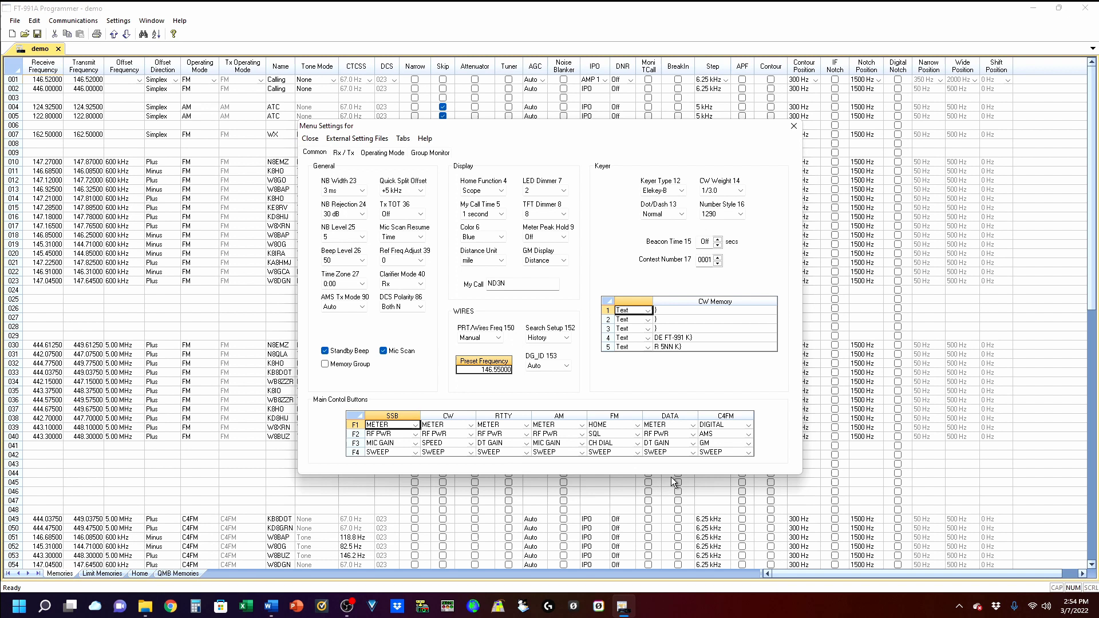
# Leave the My Call callsign unchanged and enter 'CQ DE' plus the callsign as CW memory 1.
pyautogui.click(512, 283)
pyautogui.moveTo(548, 285); pyautogui.dragTo(455, 295)
pyautogui.click(532, 296)
pyautogui.click(654, 311)
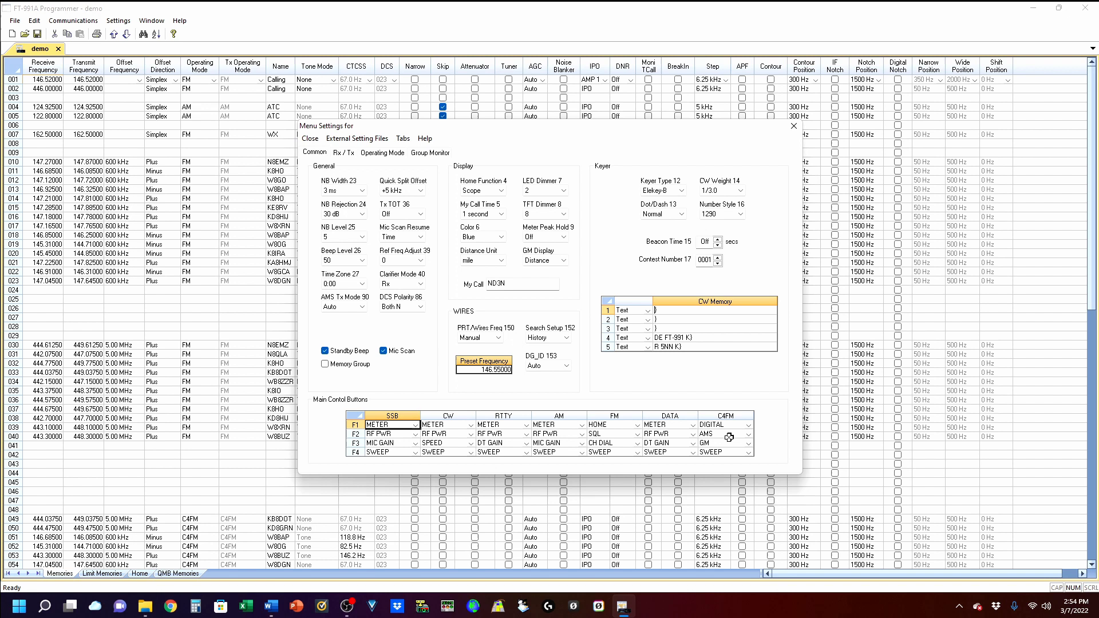
pyautogui.write('CQ DE ND3N K')
# Assign MONI to the F4 main control button for both SSB and CW.
pyautogui.click(414, 452)
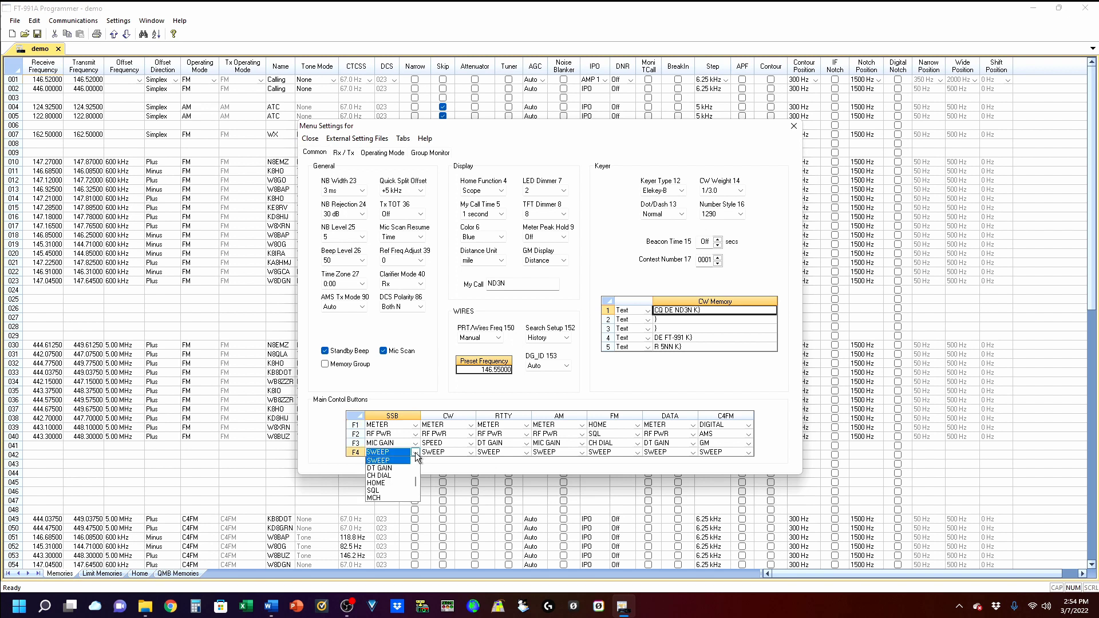
pyautogui.click(415, 452)
pyautogui.click(414, 452)
pyautogui.scroll(1, 392, 487)
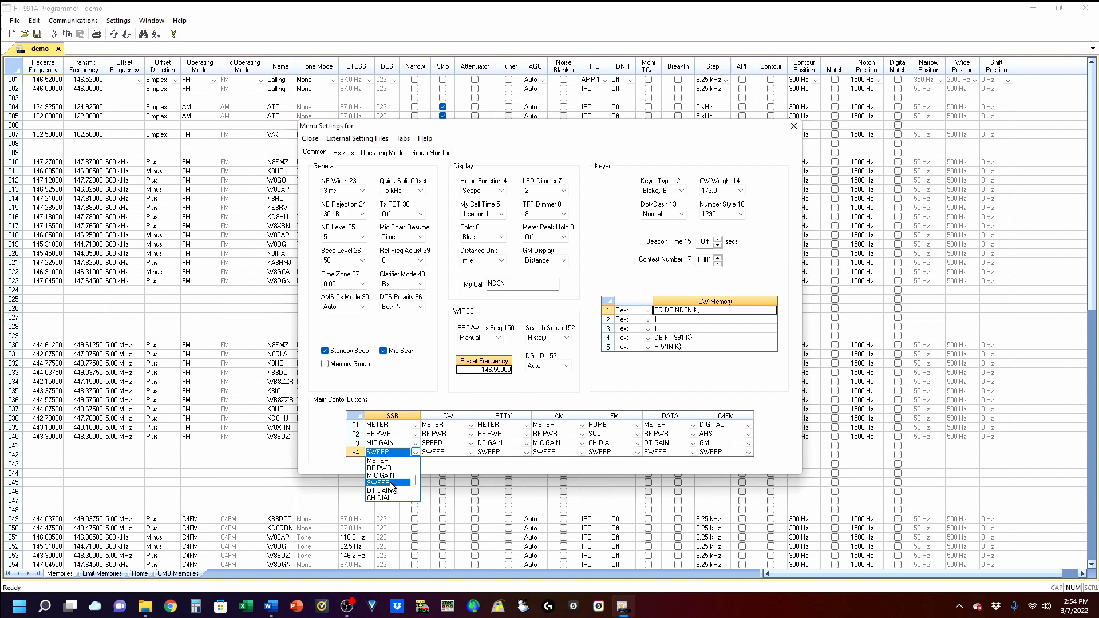
pyautogui.scroll(-3, 392, 484)
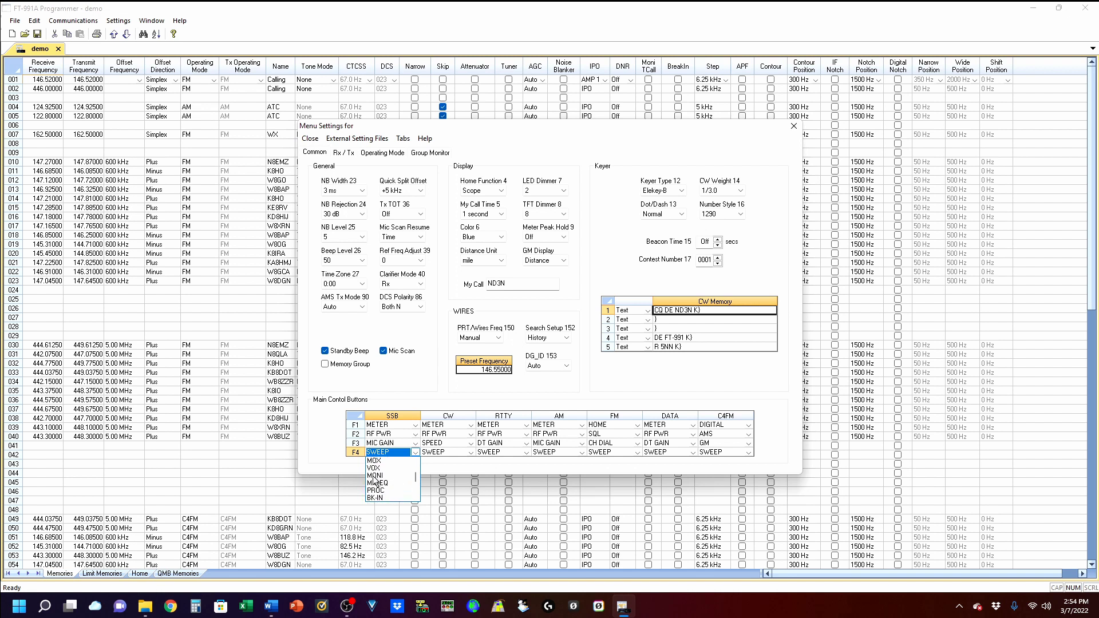
pyautogui.click(375, 476)
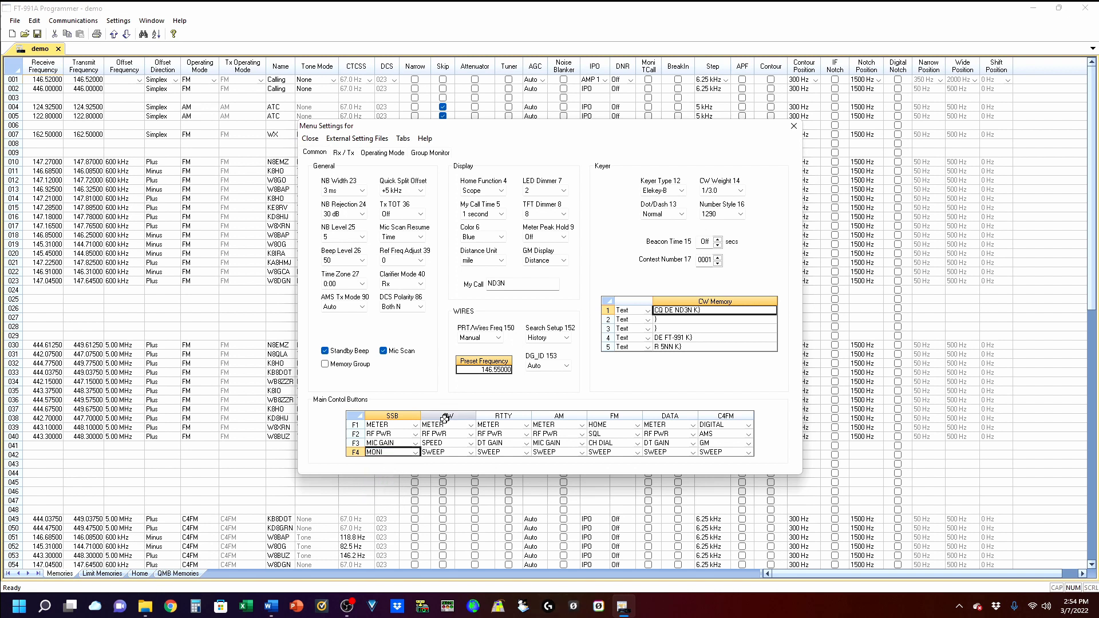
pyautogui.click(471, 453)
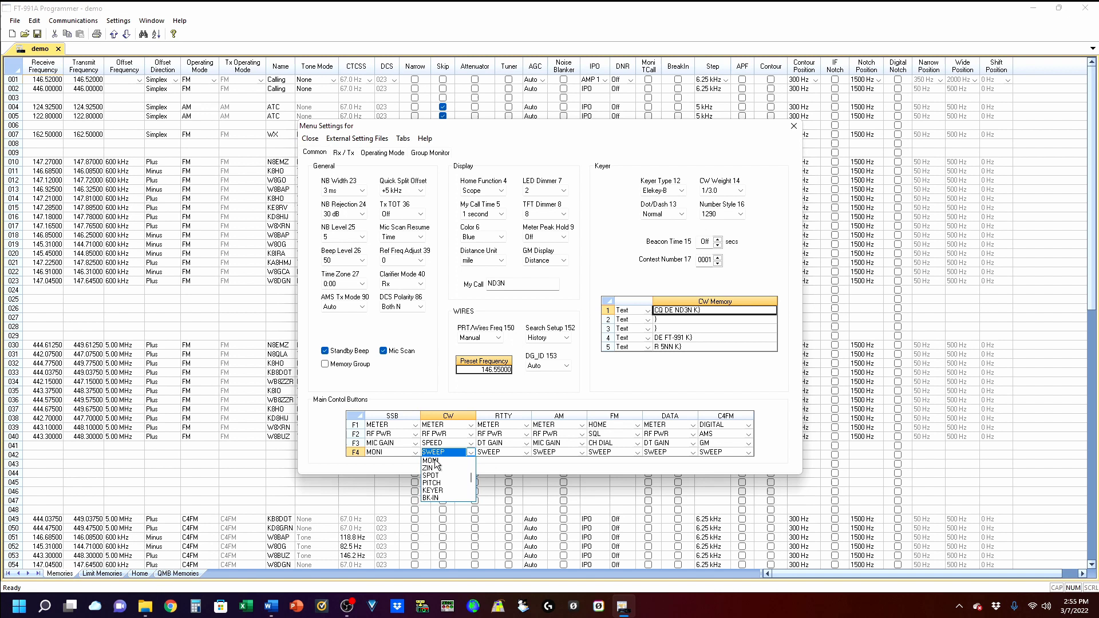
pyautogui.click(432, 461)
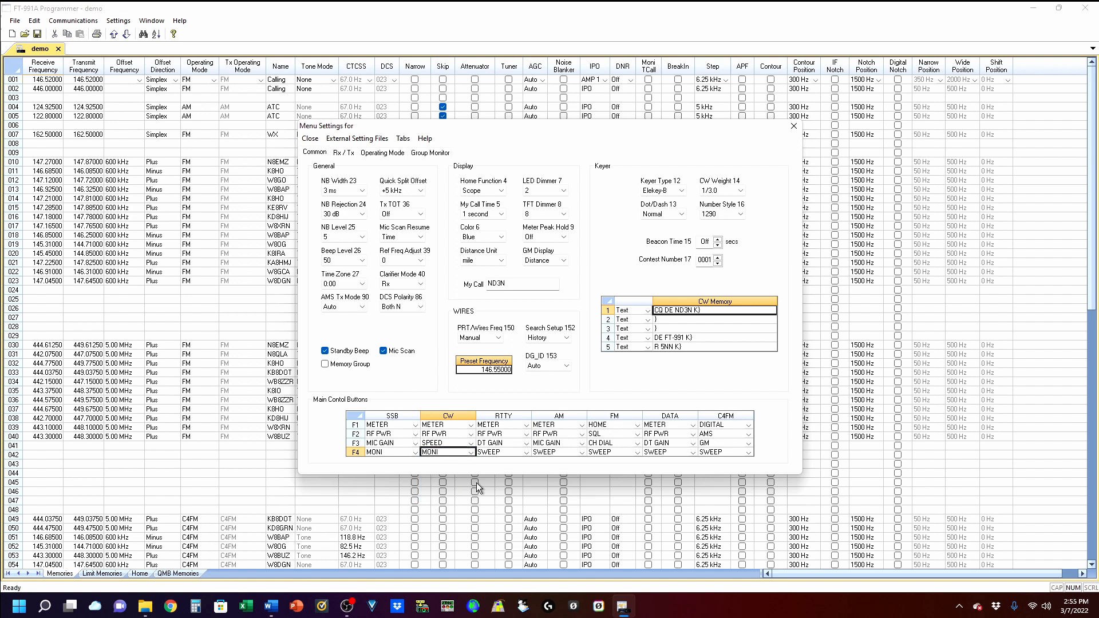
# Assign ZIN to CW F3 and BK-IN to CW F2.
pyautogui.click(442, 444)
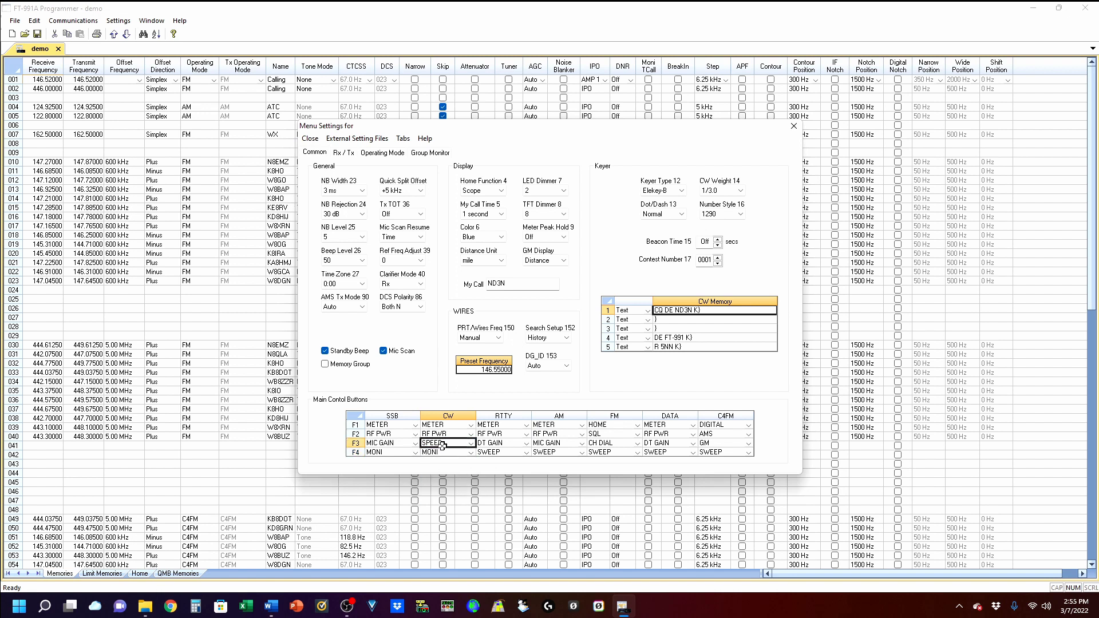
pyautogui.click(471, 444)
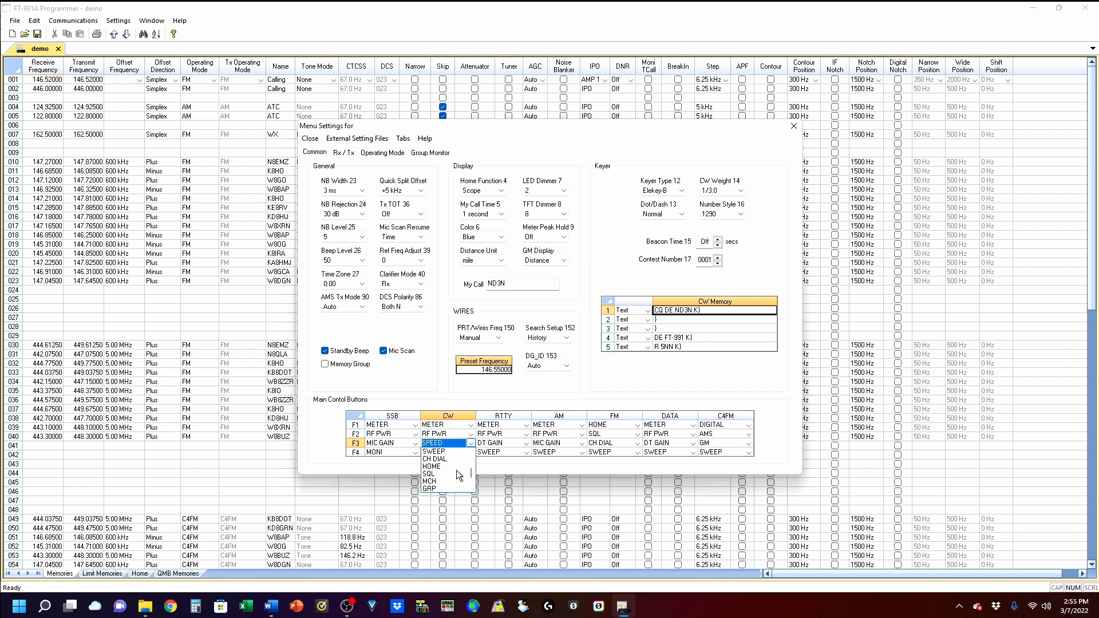
pyautogui.scroll(2, 455, 469)
pyautogui.click(440, 459)
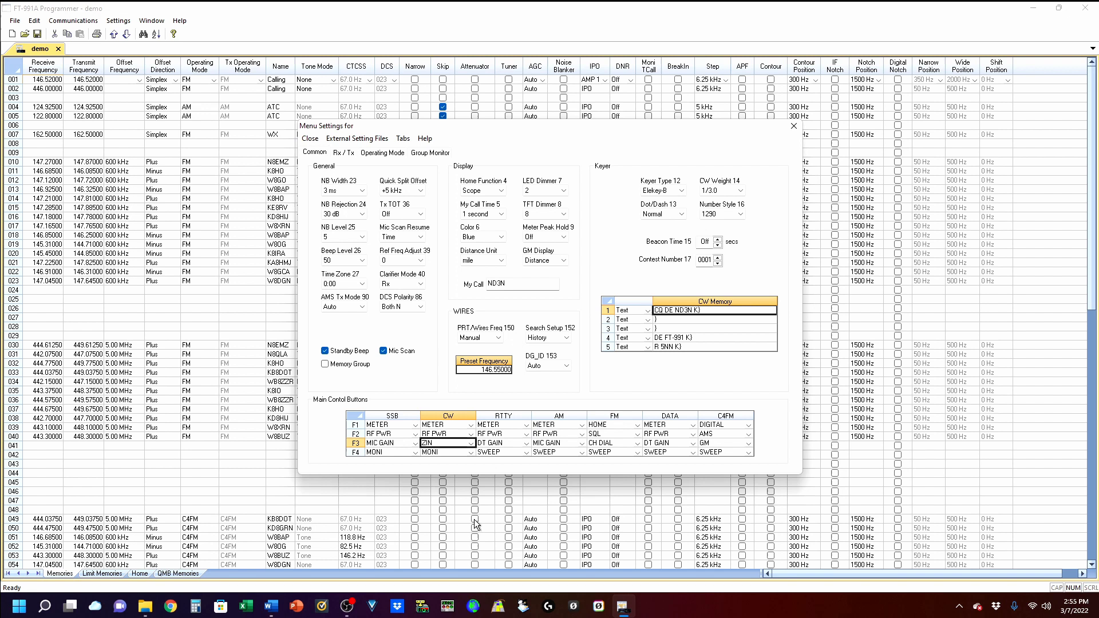
pyautogui.click(468, 435)
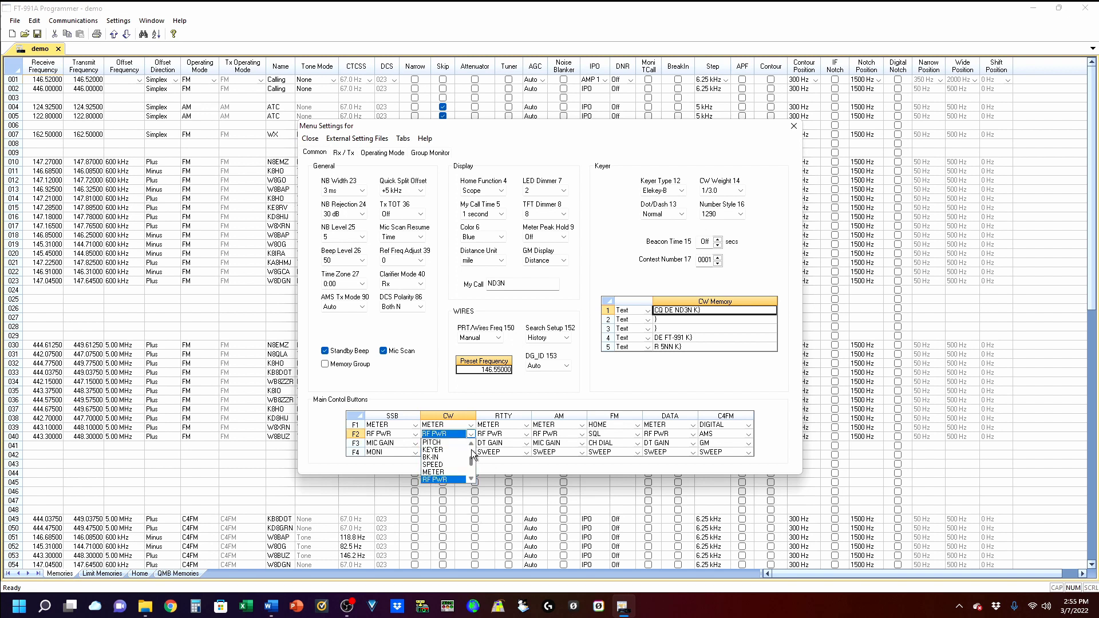
pyautogui.scroll(1, 438, 458)
pyautogui.click(435, 456)
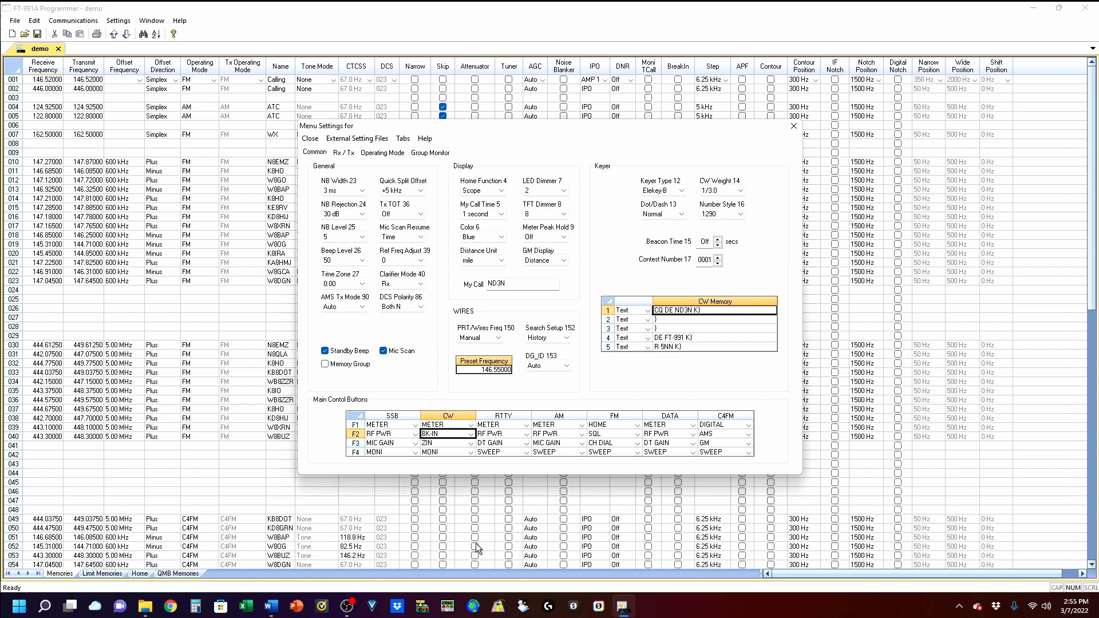
pyautogui.click(309, 140)
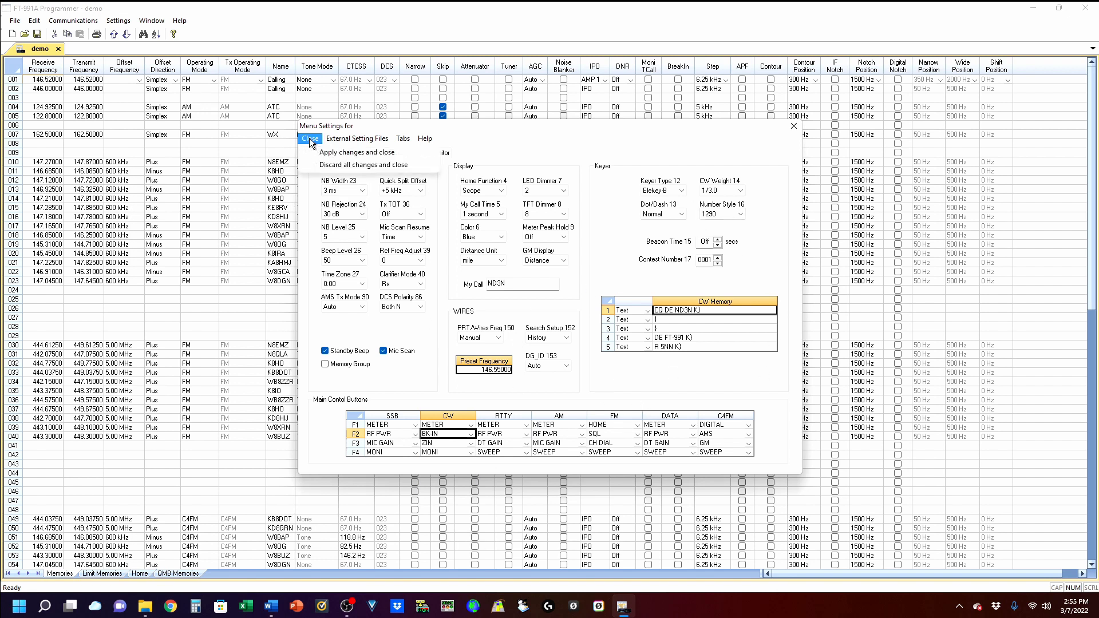
# Apply the menu changes and send the Menus to the radio, acknowledging the power-cycle notice.
pyautogui.click(342, 154)
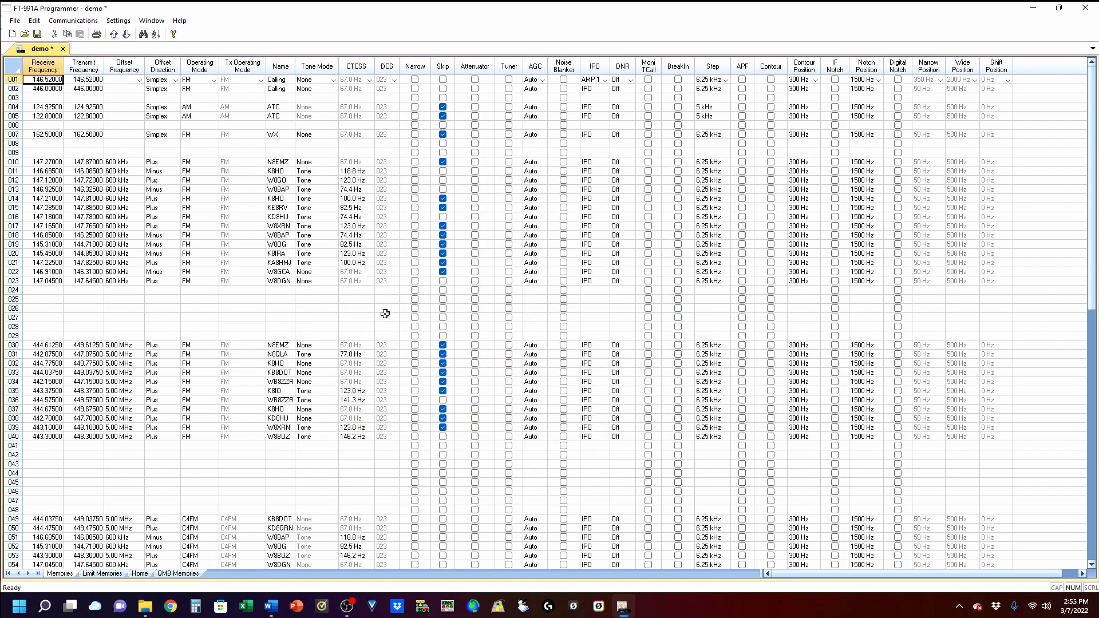
pyautogui.click(84, 23)
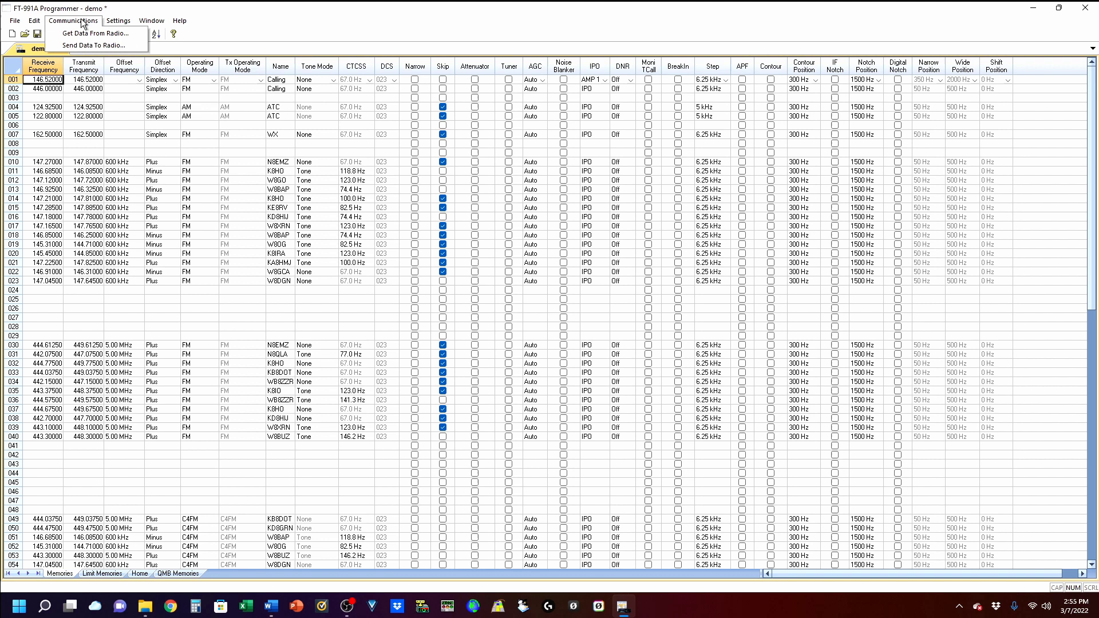
pyautogui.click(91, 45)
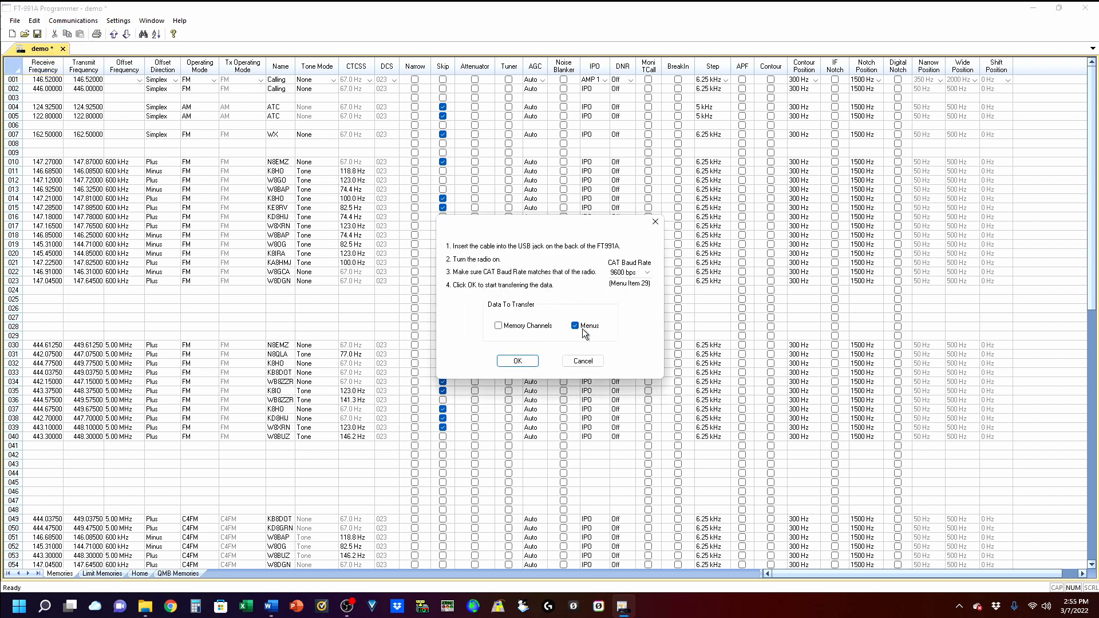
pyautogui.click(517, 362)
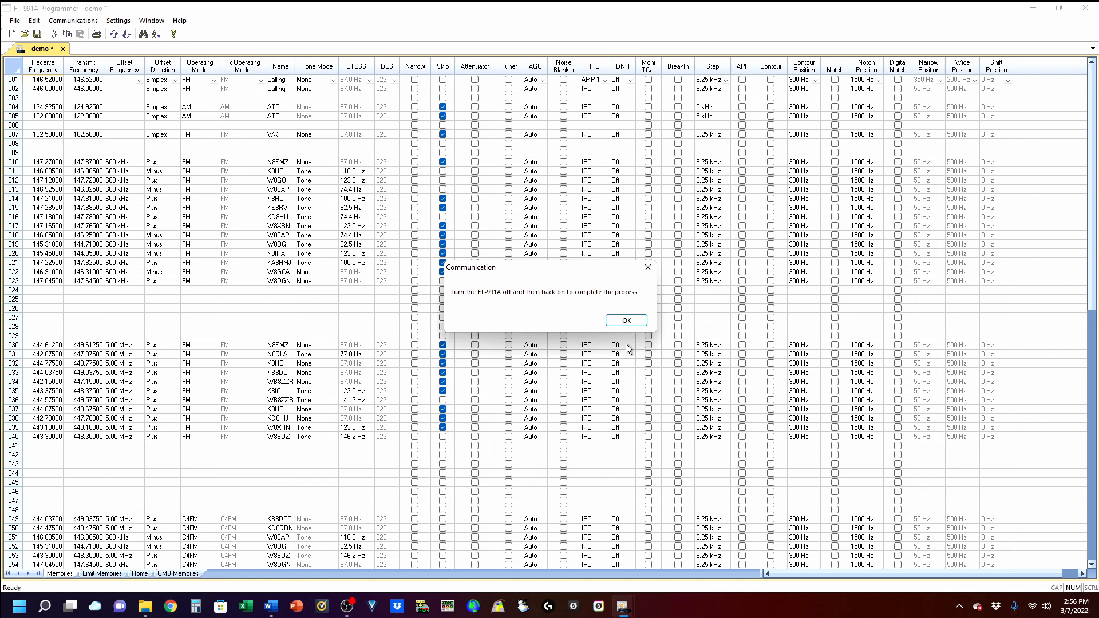
pyautogui.click(625, 320)
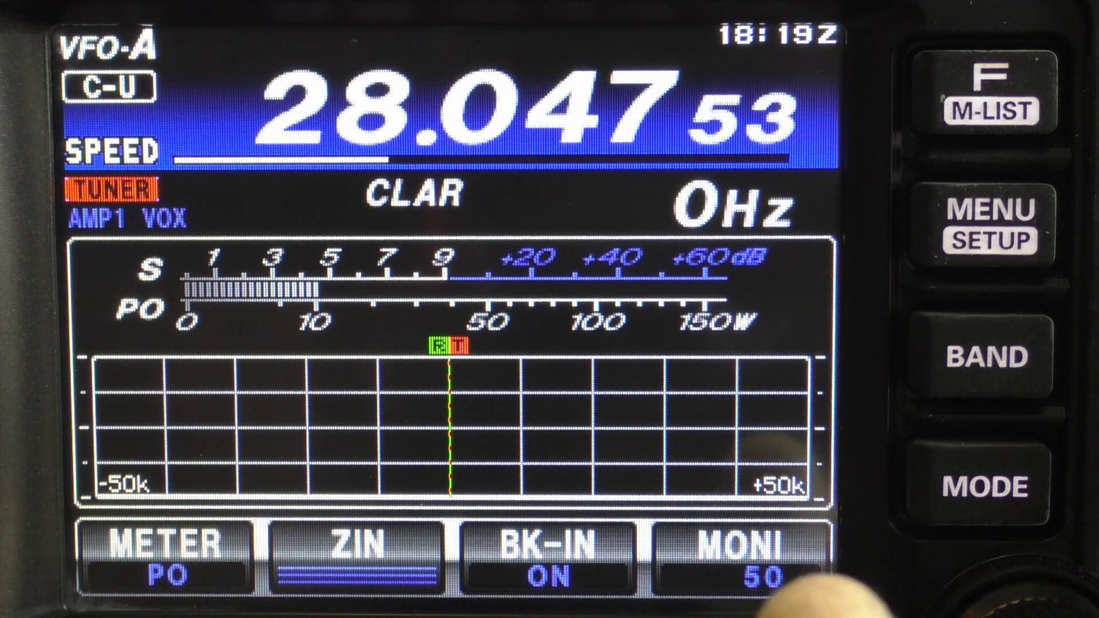
# Turn the monitor on at 50, page back to the CH1–CH5 memory keys, and play CW memory CH1.
pyautogui.click(744, 567)
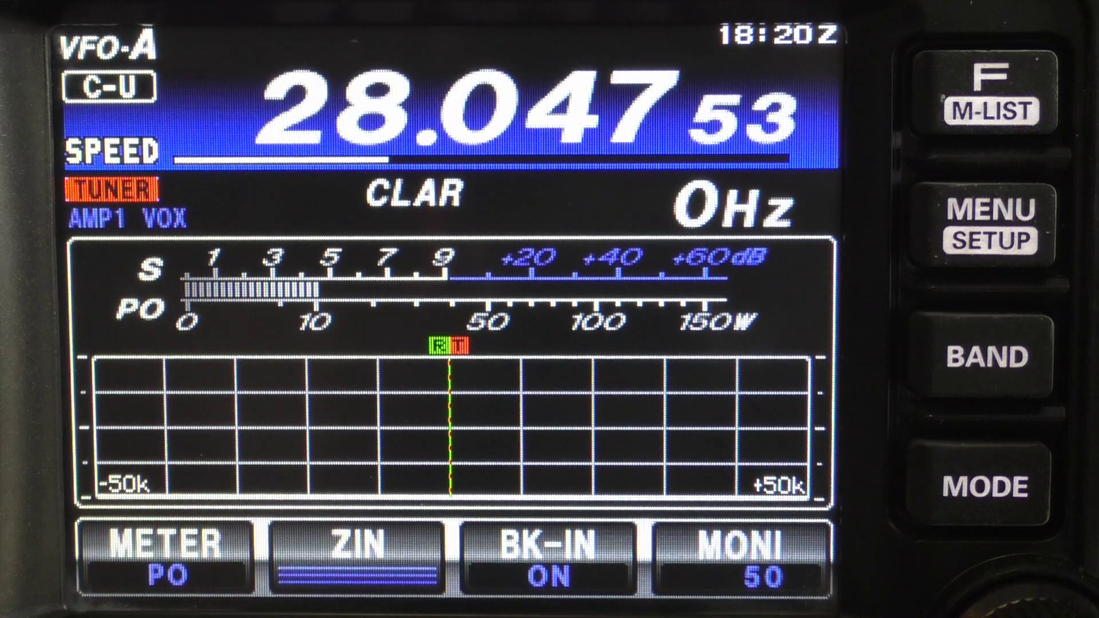
pyautogui.click(982, 92)
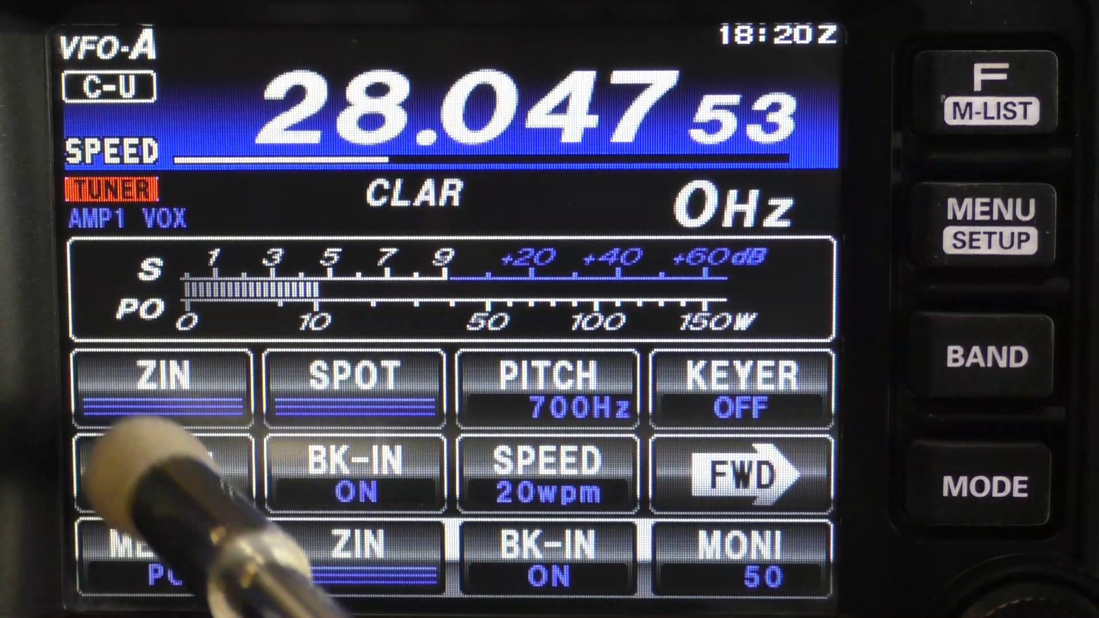
pyautogui.click(137, 452)
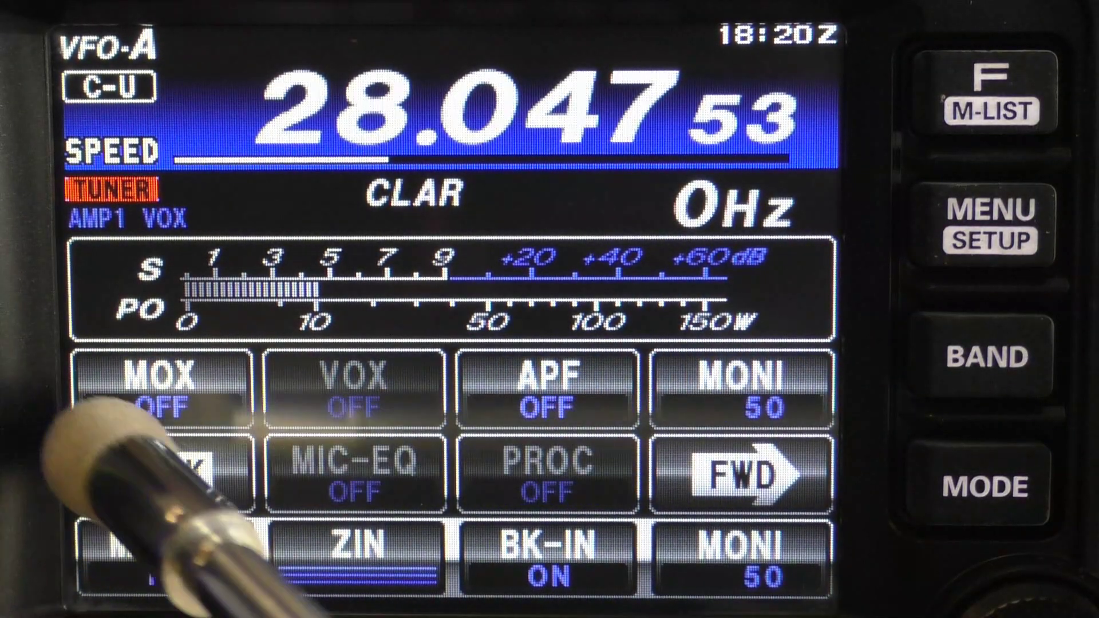
pyautogui.click(138, 452)
pyautogui.click(138, 452)
pyautogui.click(137, 458)
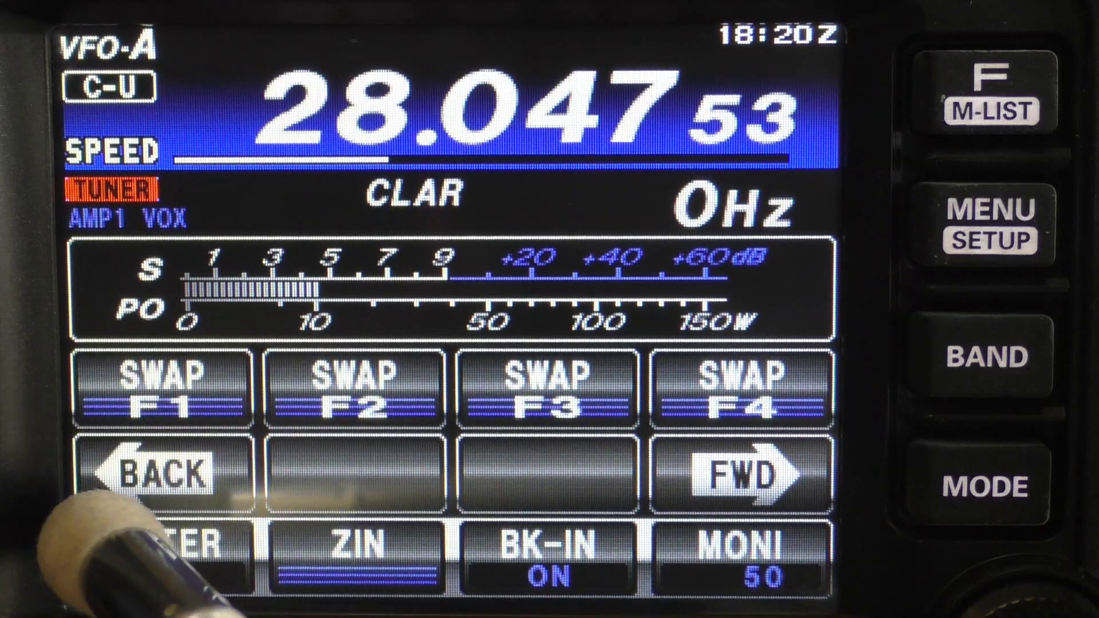
pyautogui.click(138, 458)
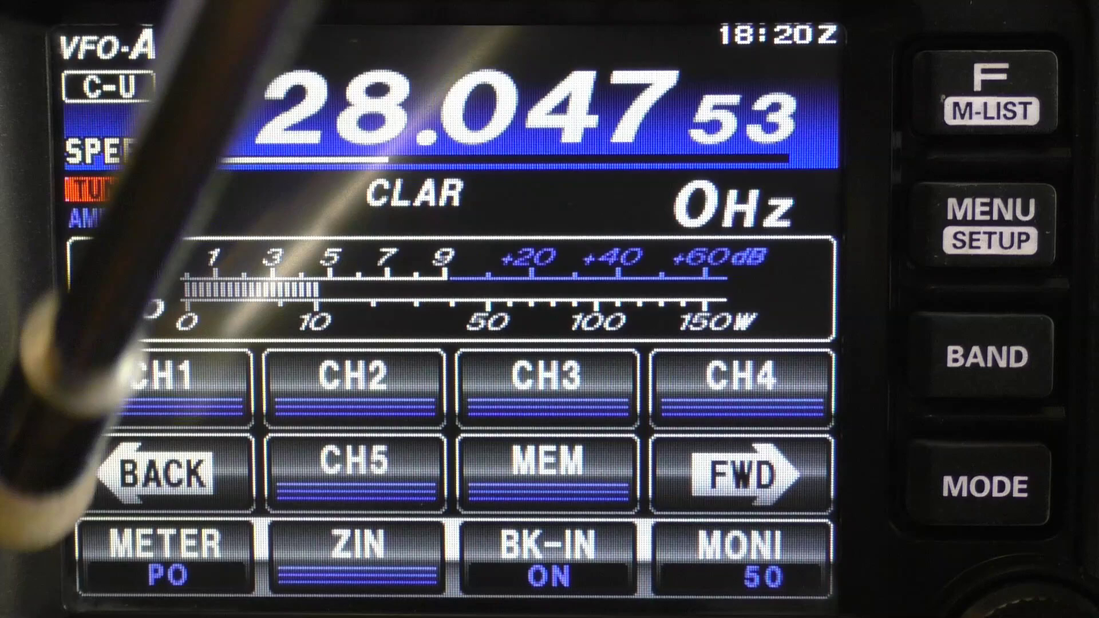
pyautogui.click(114, 377)
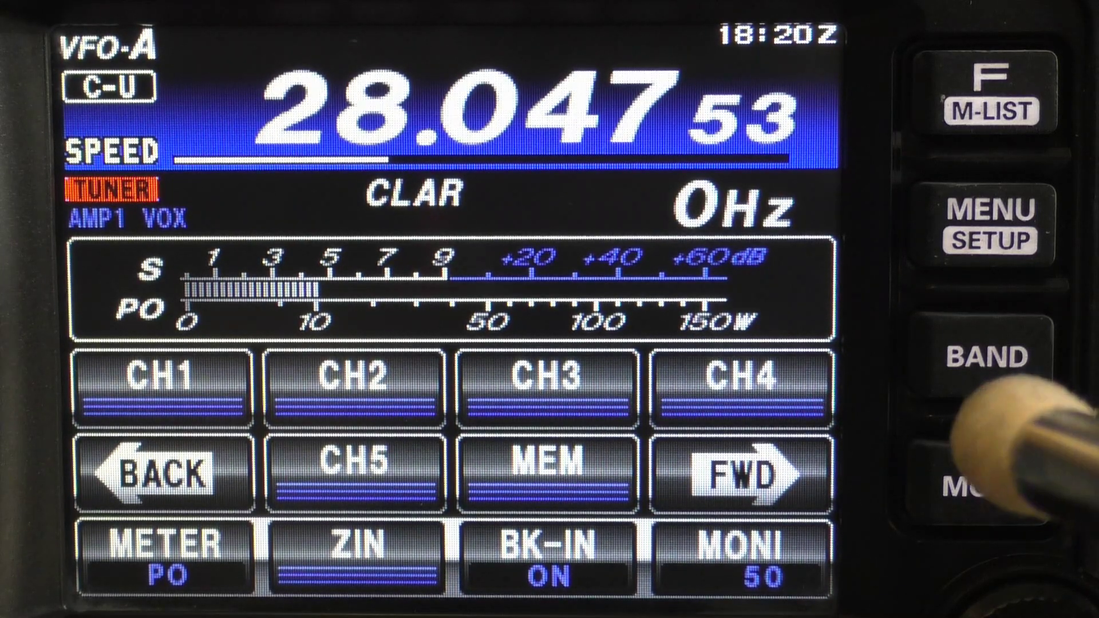
# Select USB operating mode, then switch MONI on and set its level to 20.
pyautogui.click(985, 486)
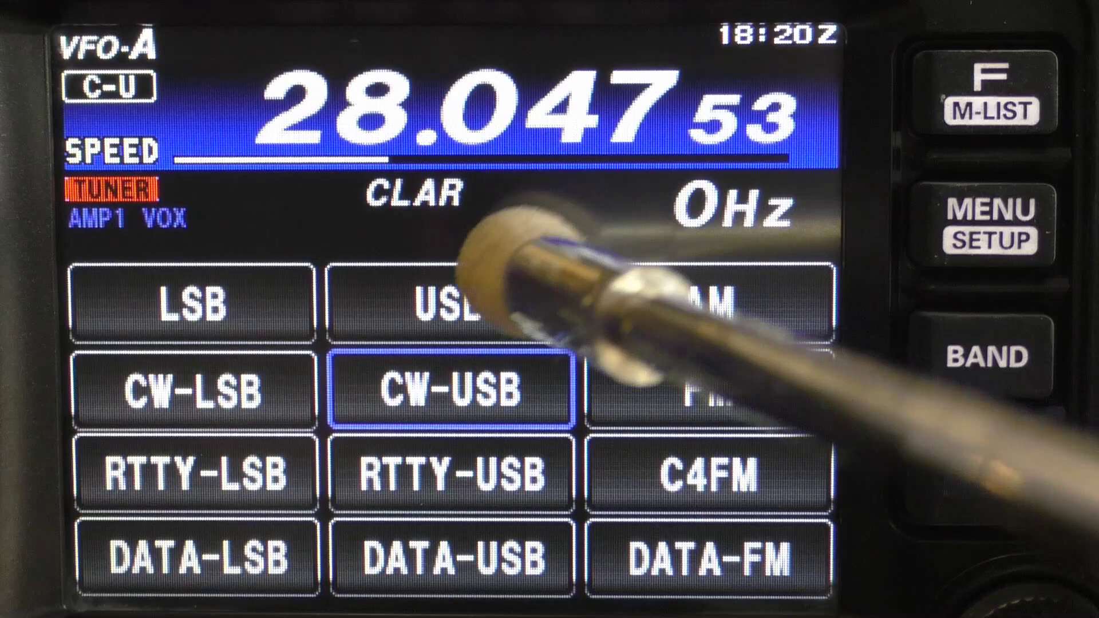
pyautogui.click(449, 303)
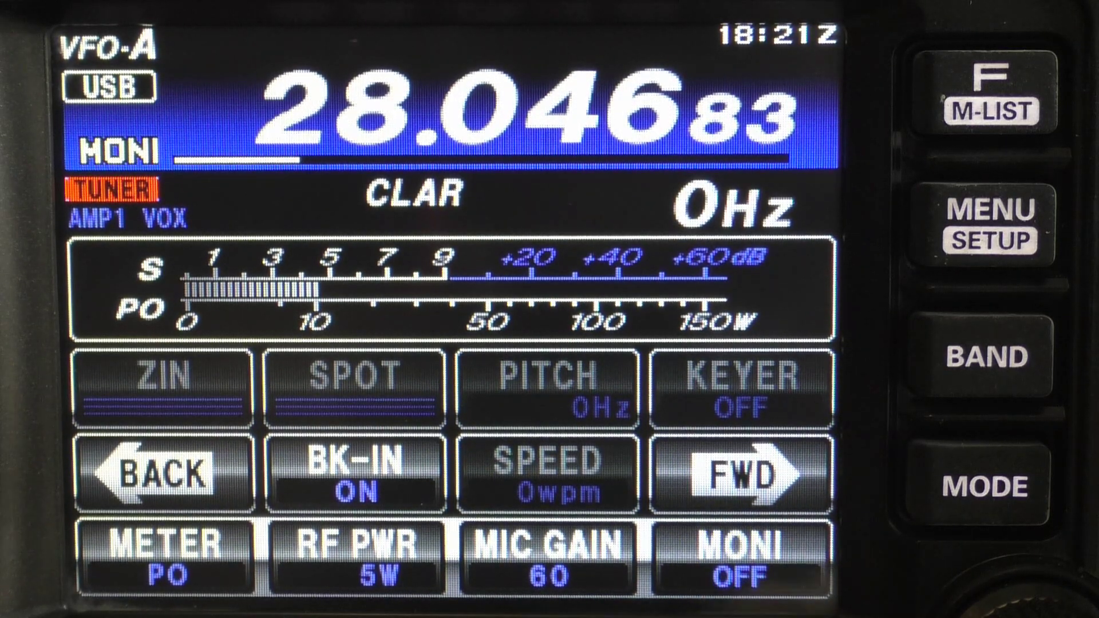
pyautogui.click(736, 567)
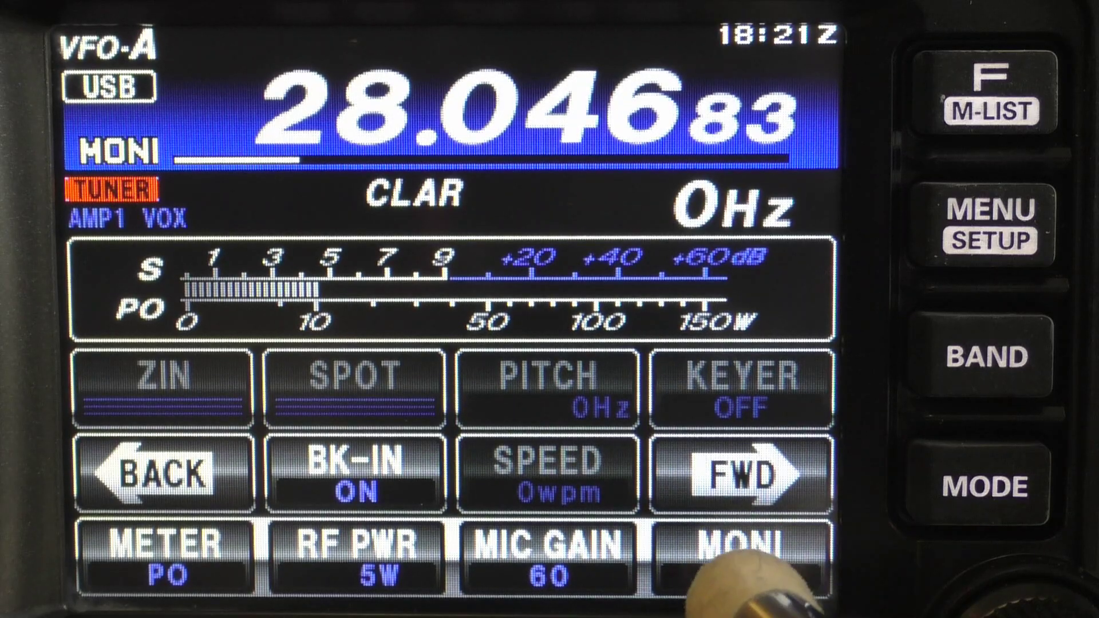
pyautogui.click(735, 569)
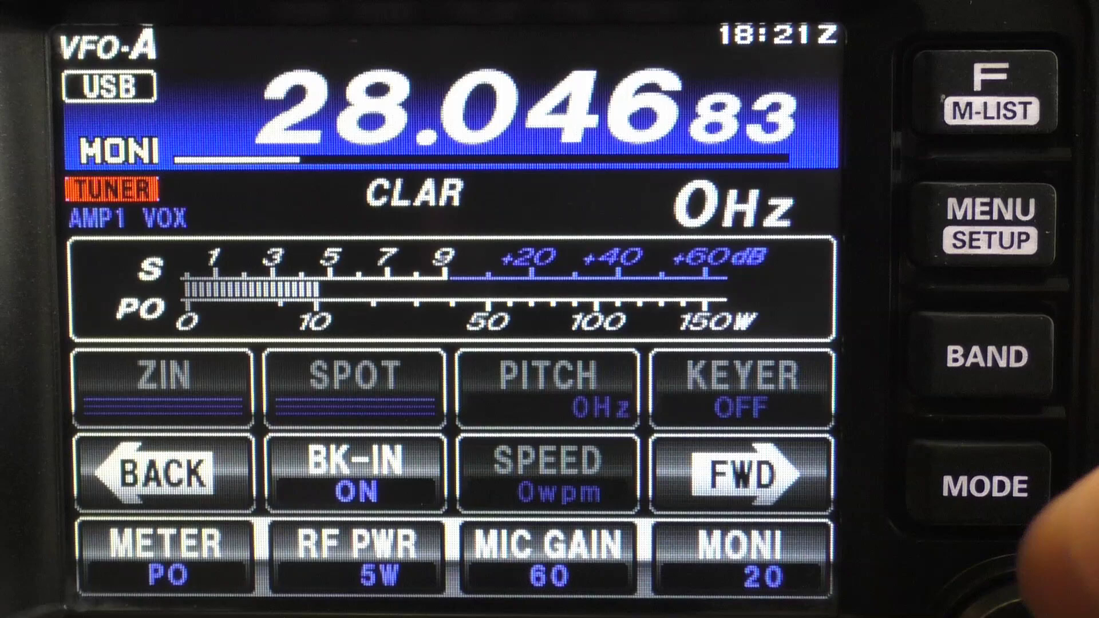
pyautogui.scroll(7, 1053, 595)
pyautogui.scroll(-9, 1053, 595)
pyautogui.scroll(4, 1053, 595)
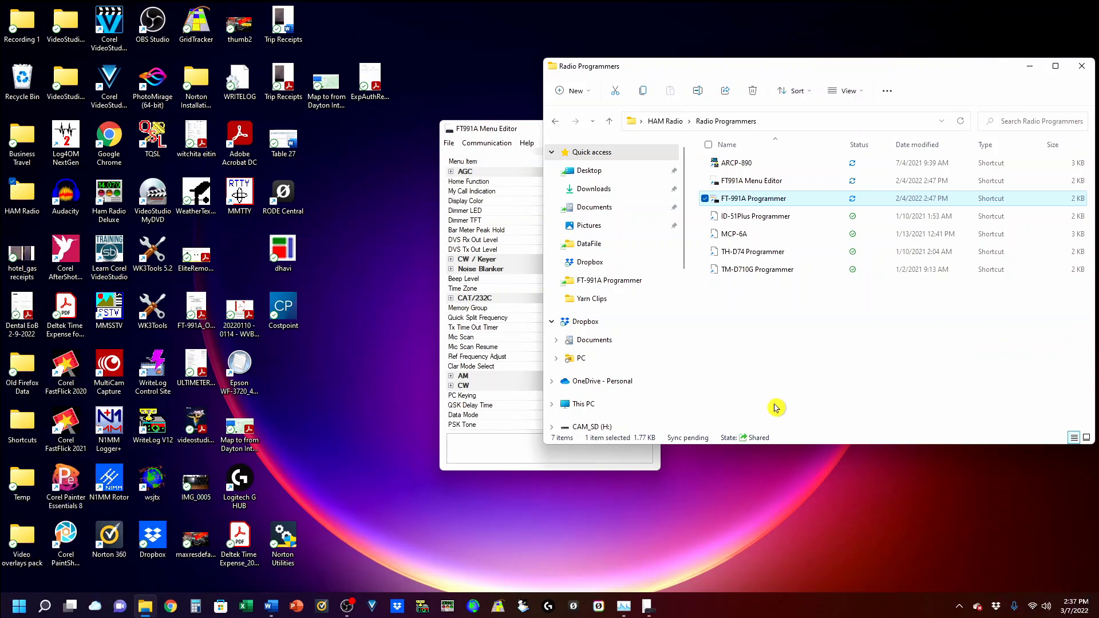
# Minimize the Radio Programmers folder, expand CW / Keyer (Elekey-B), and send the menu items to the radio.
pyautogui.click(1031, 70)
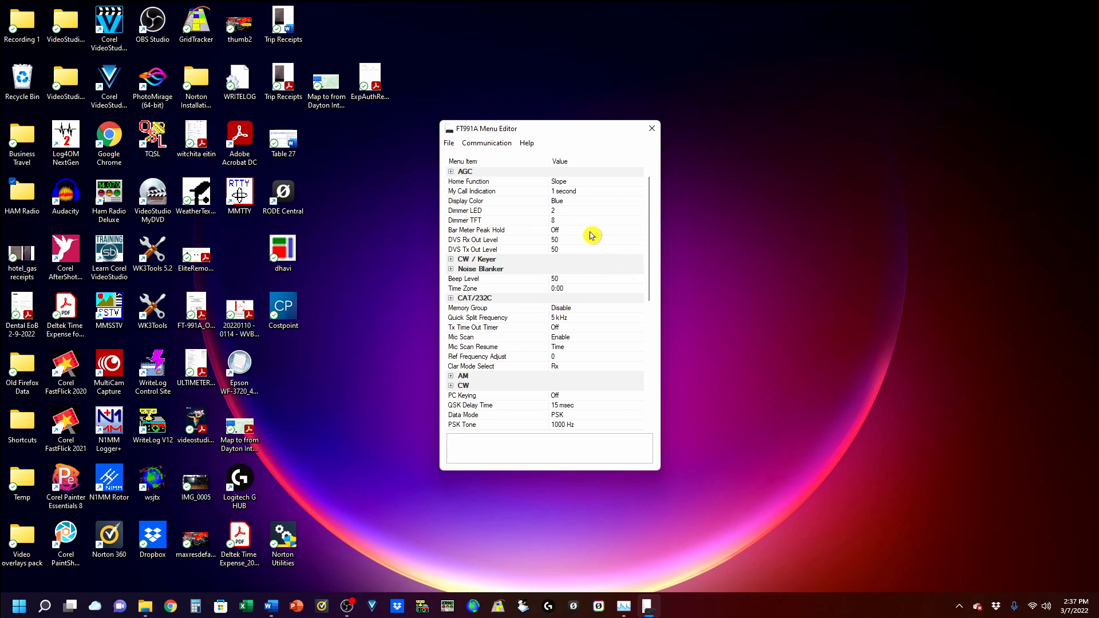
pyautogui.click(451, 260)
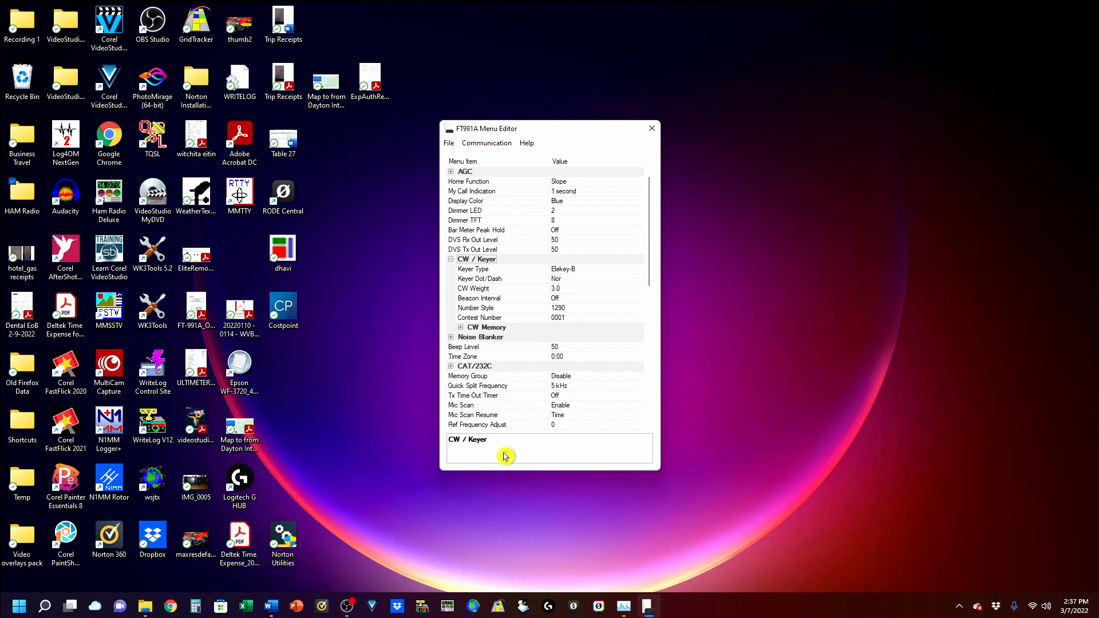
pyautogui.click(489, 144)
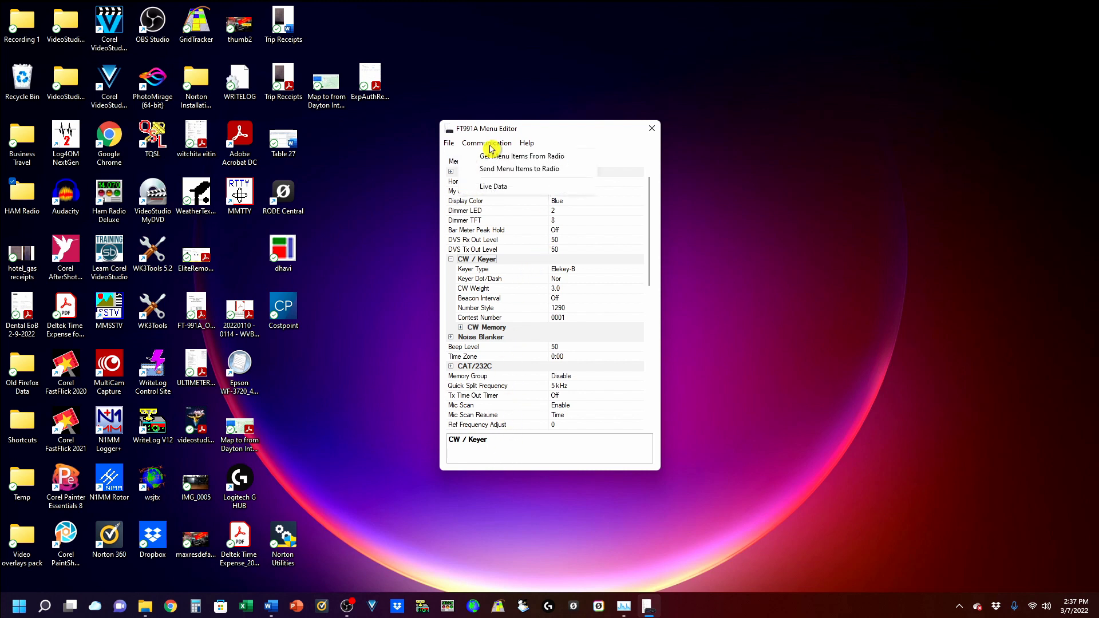
pyautogui.click(566, 172)
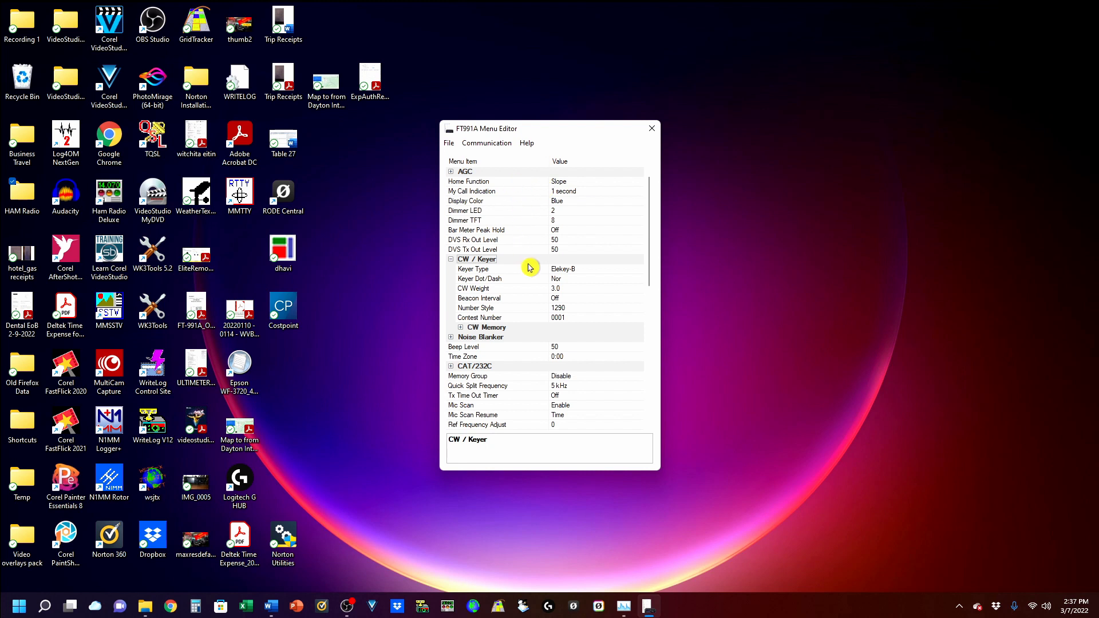
pyautogui.moveTo(651, 273); pyautogui.dragTo(647, 231)
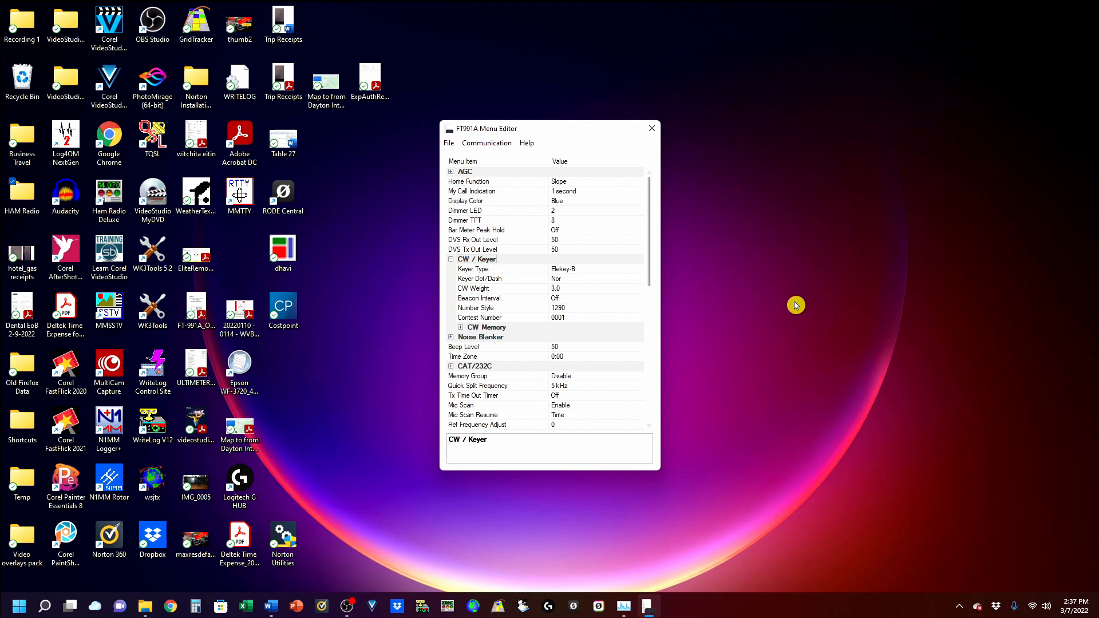